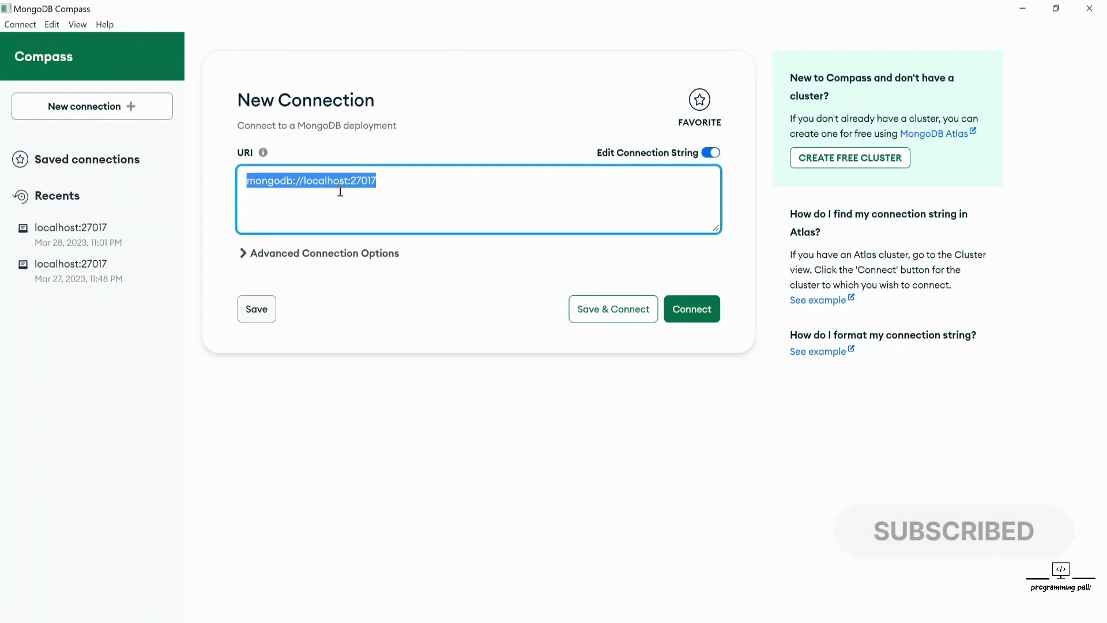
- Connect to the local server using the default URI mongodb://localhost:27017
click(391, 183)
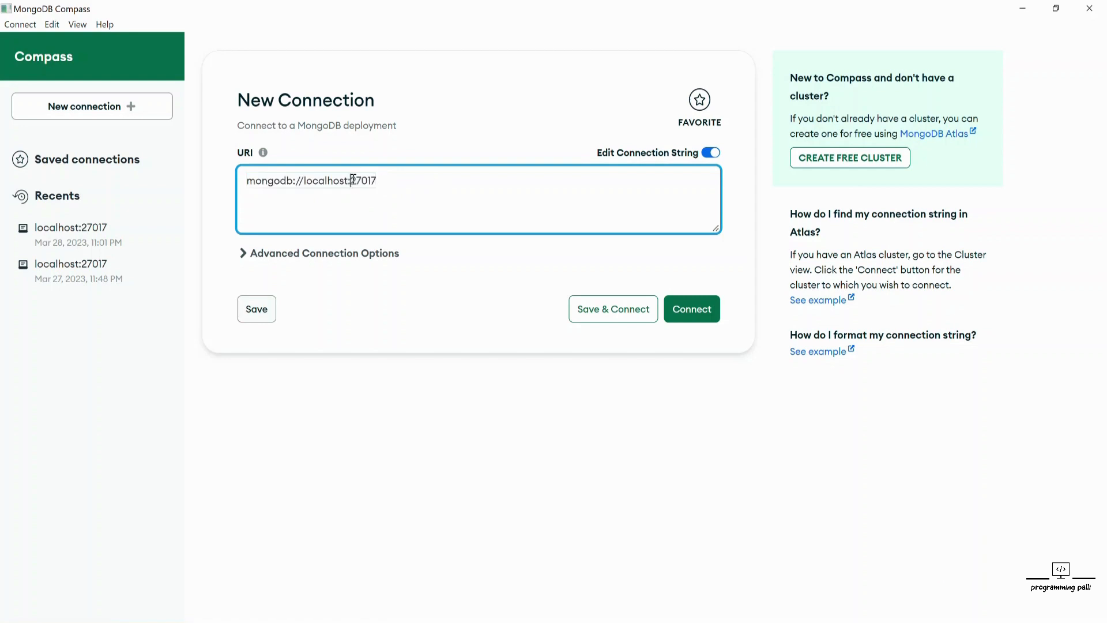
drag(351, 179, 394, 182)
click(402, 181)
click(701, 312)
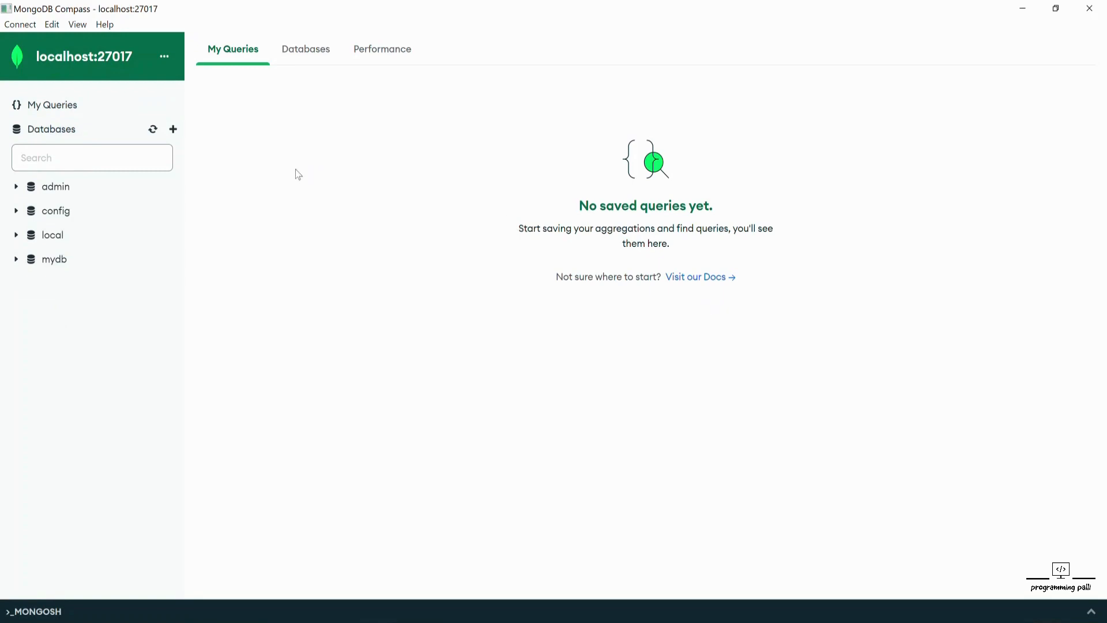
- Open mydb's students collection to view its two documents, then collapse mydb in the sidebar
click(57, 266)
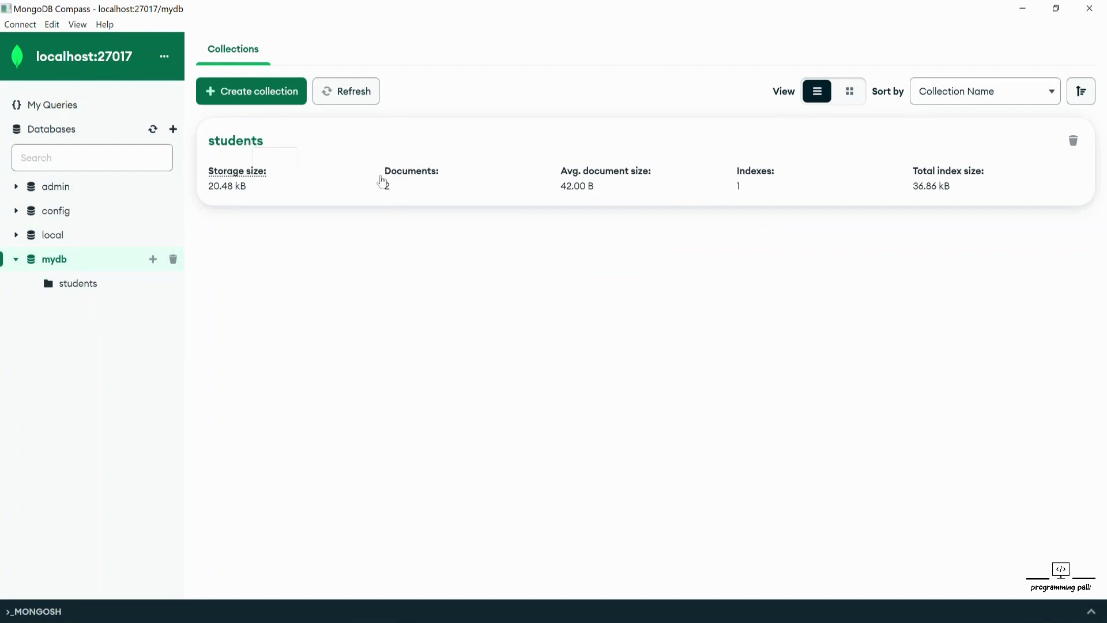
click(241, 148)
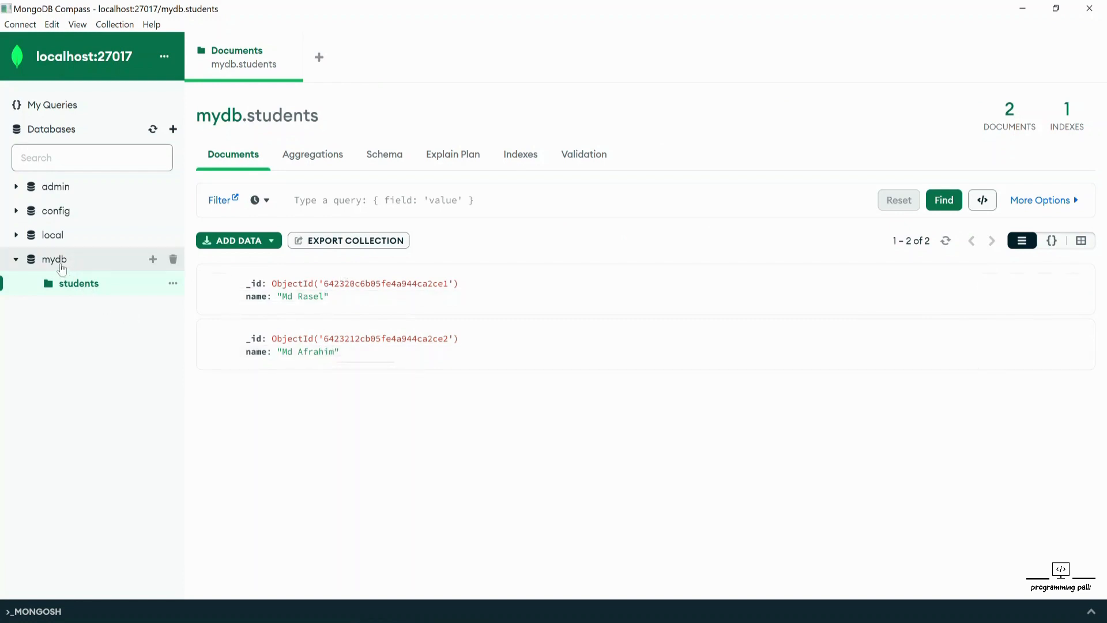
click(16, 259)
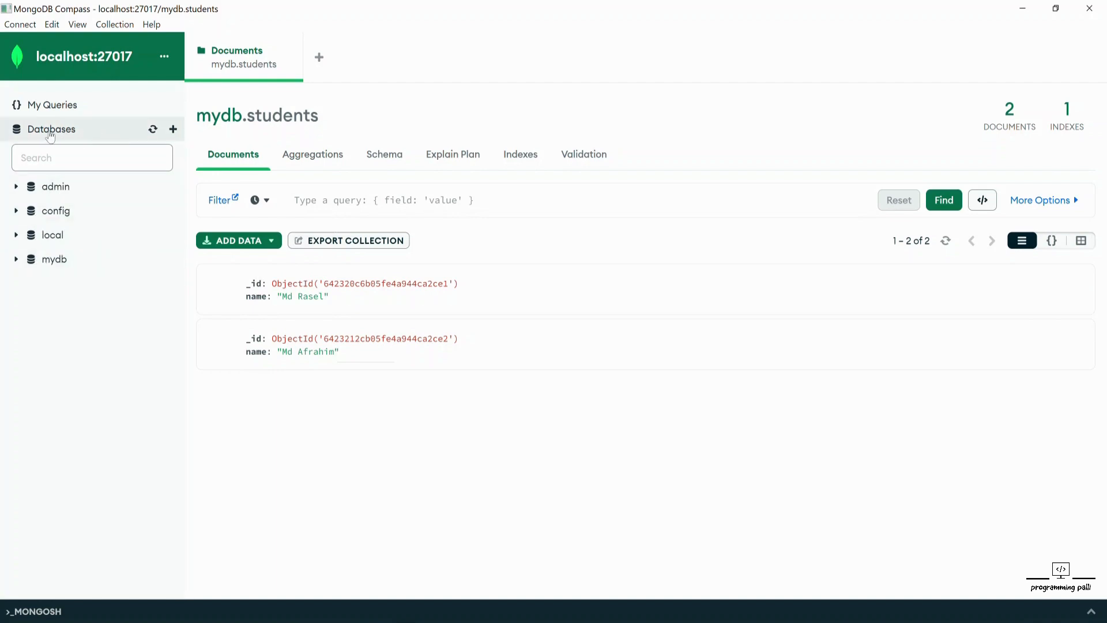
- Create a database named testdb with a first collection named test
click(173, 129)
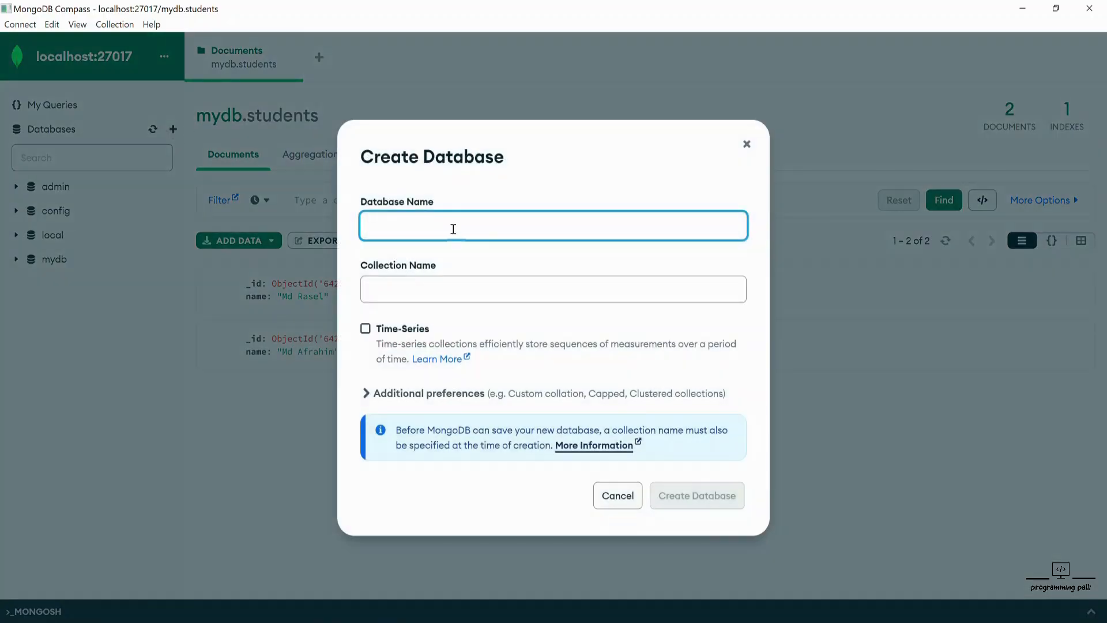
text(testdb)
click(446, 289)
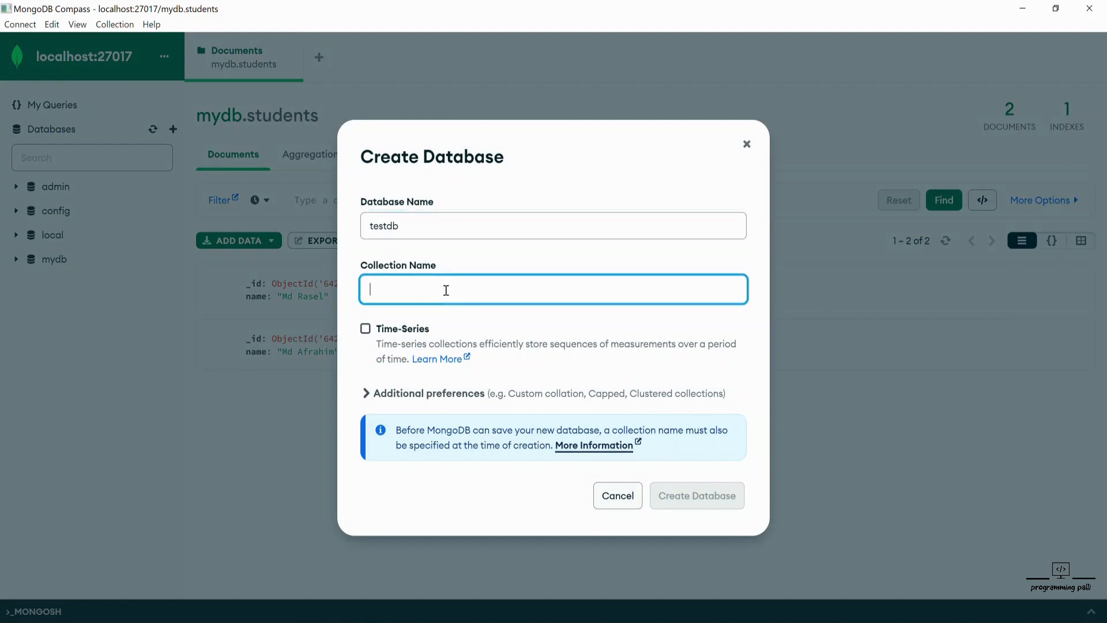
text(test)
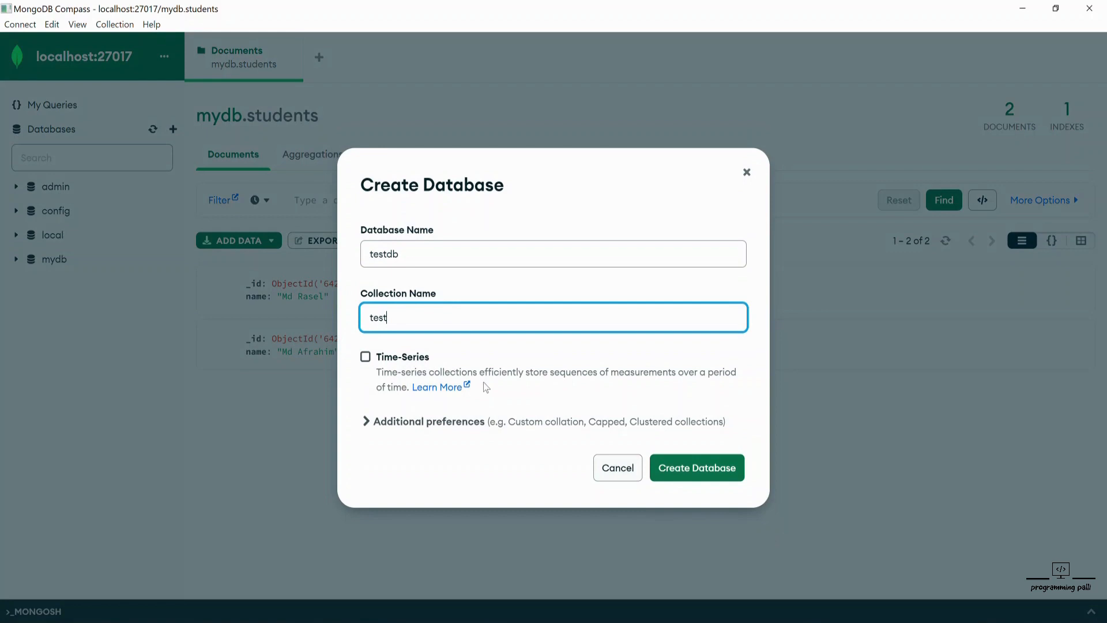
click(704, 472)
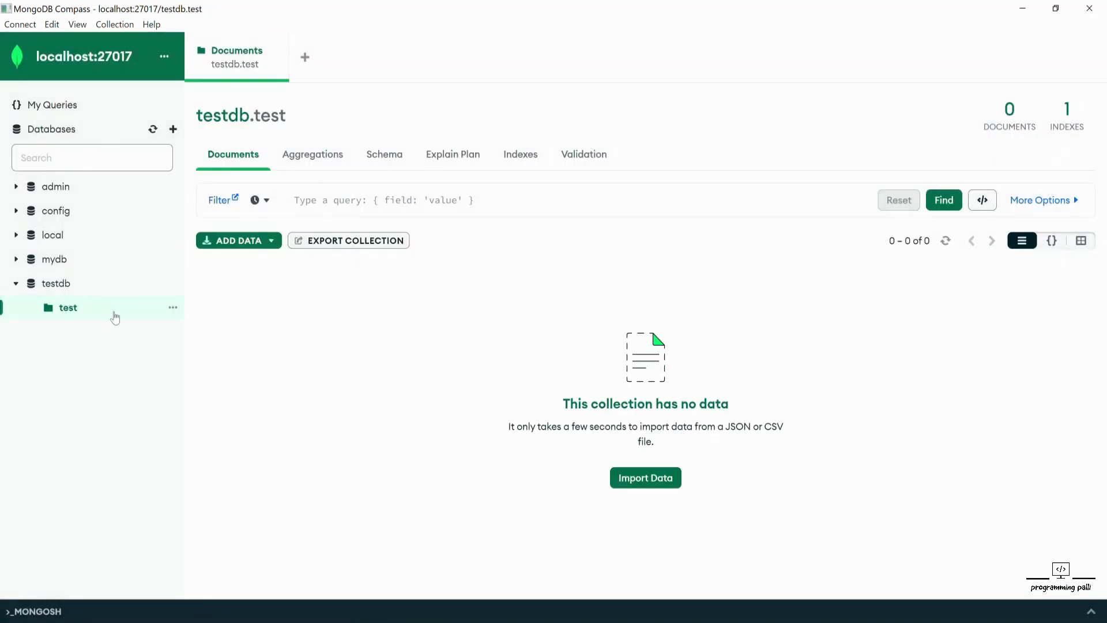
- Drop the testdb database, pasting its name into the confirmation field
mouse_move(87, 287)
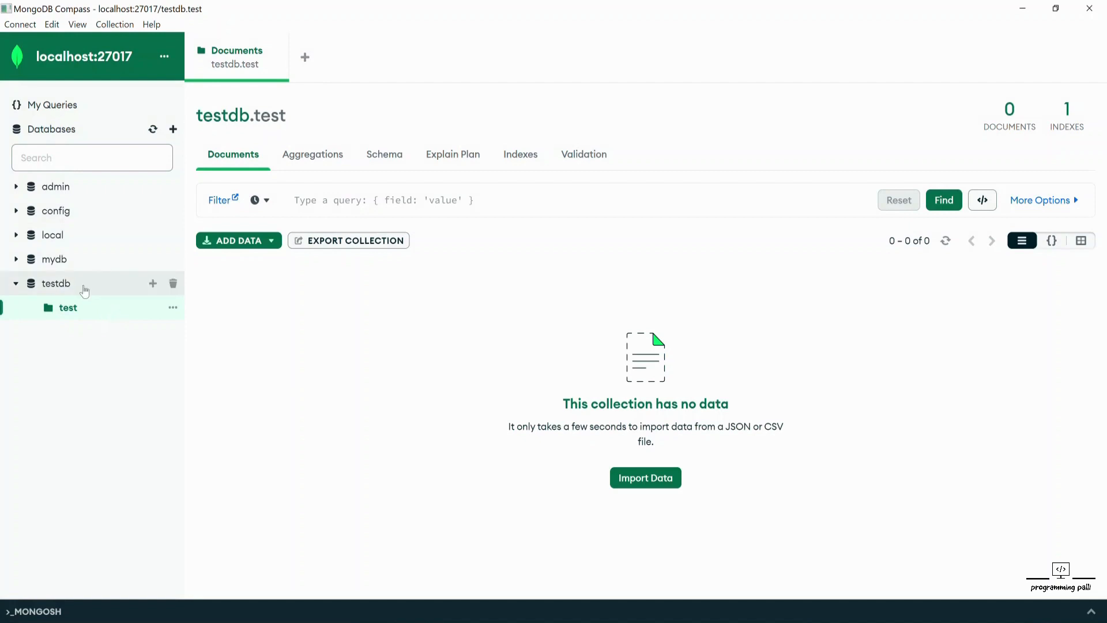
click(172, 284)
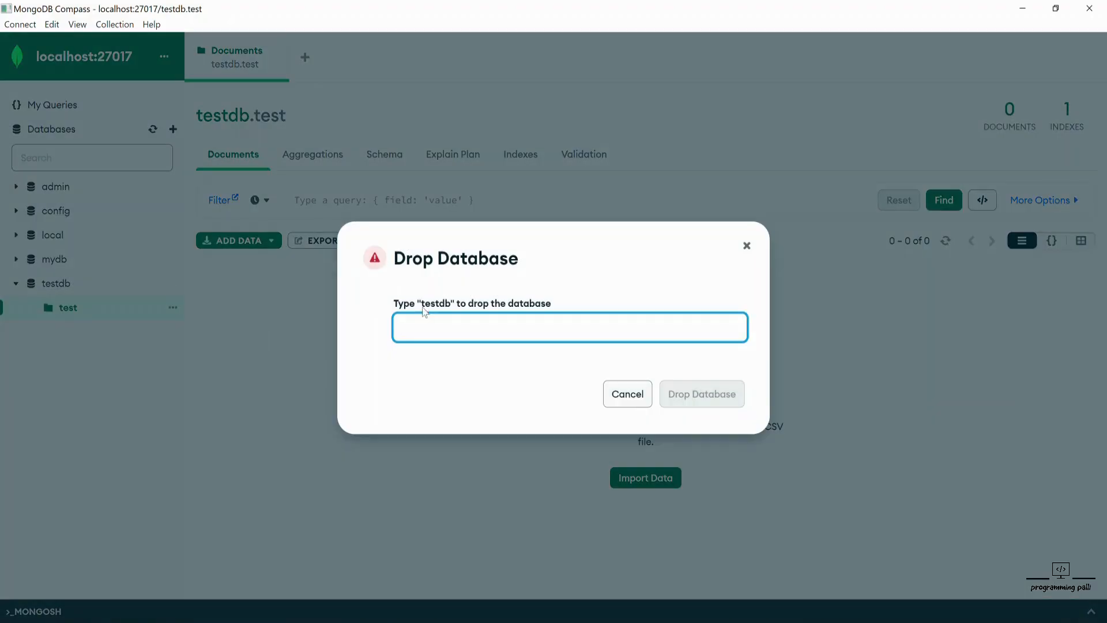
drag(421, 304, 450, 309)
key(ctrl+c)
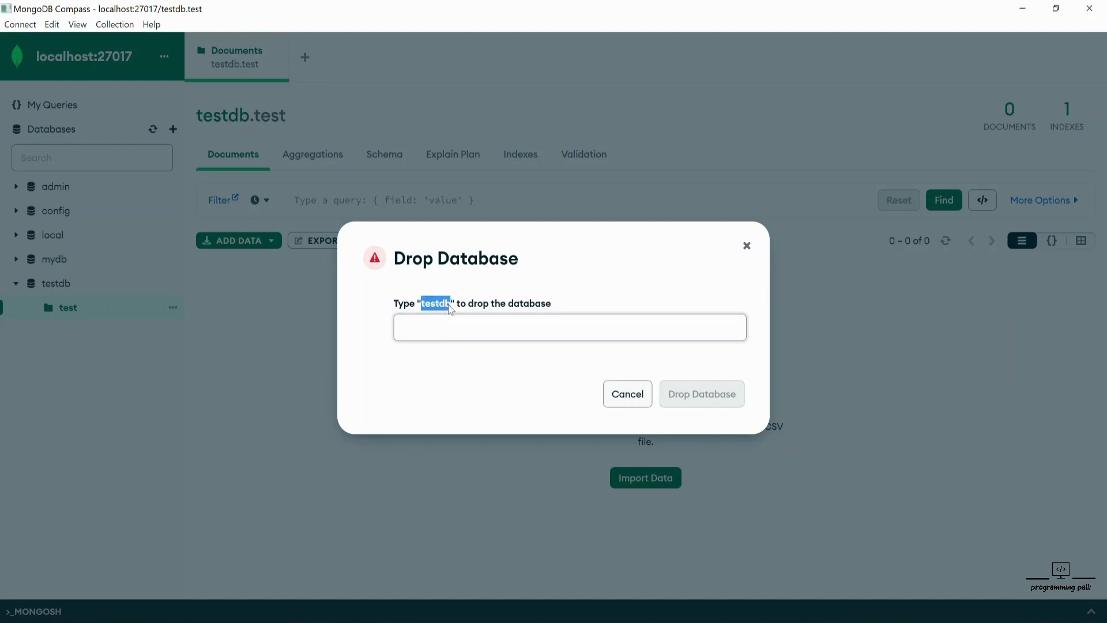
click(441, 331)
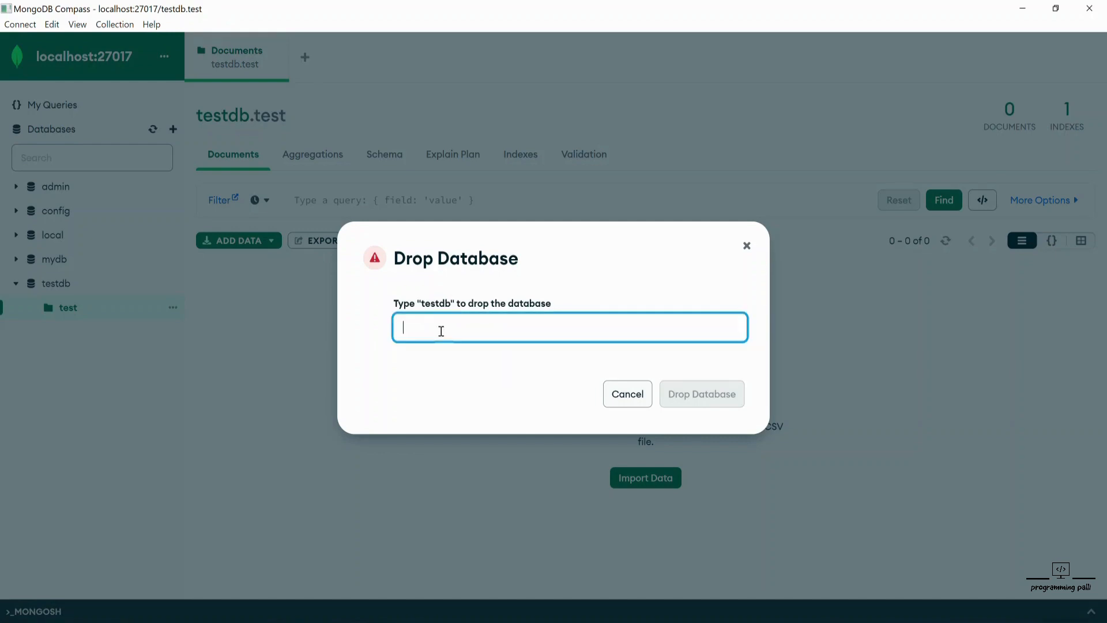
key(ctrl+v)
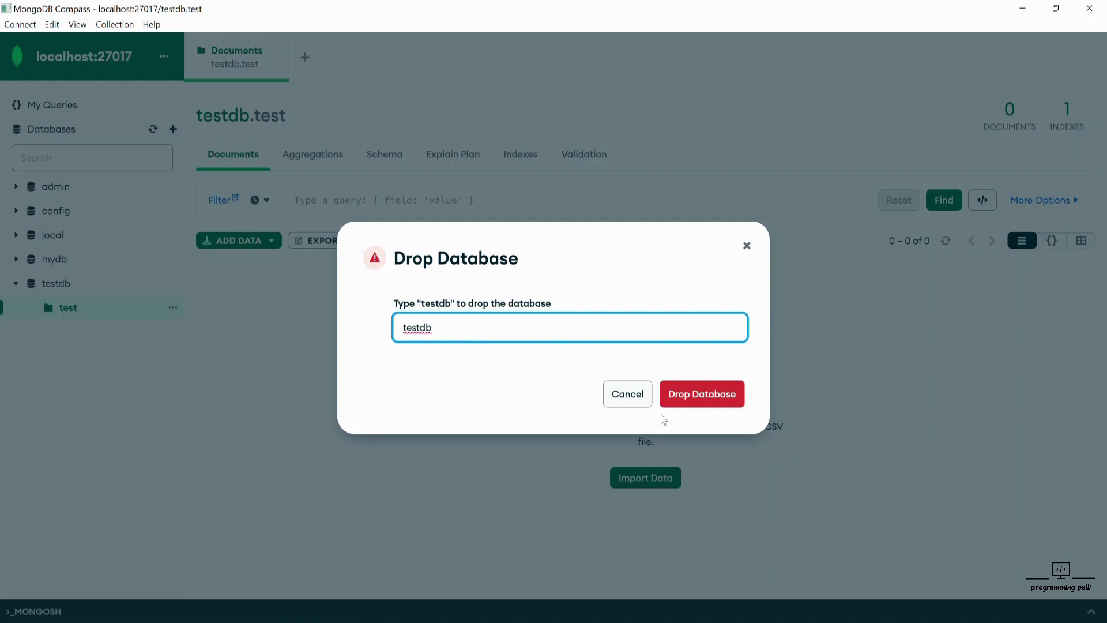
click(704, 397)
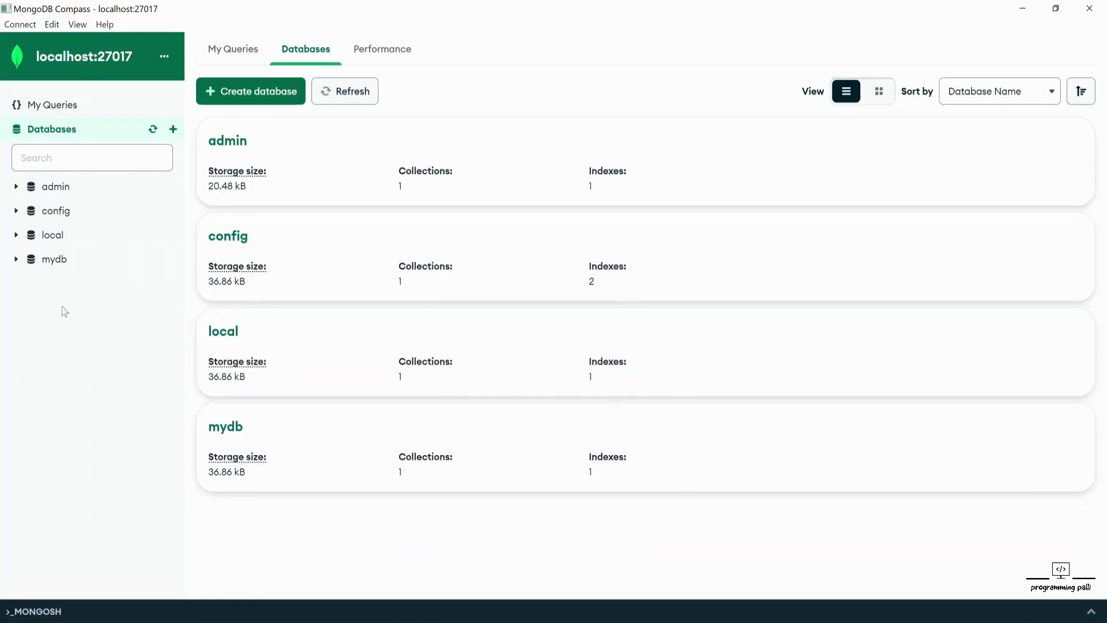
- Add an empty collection named departments to mydb
click(68, 265)
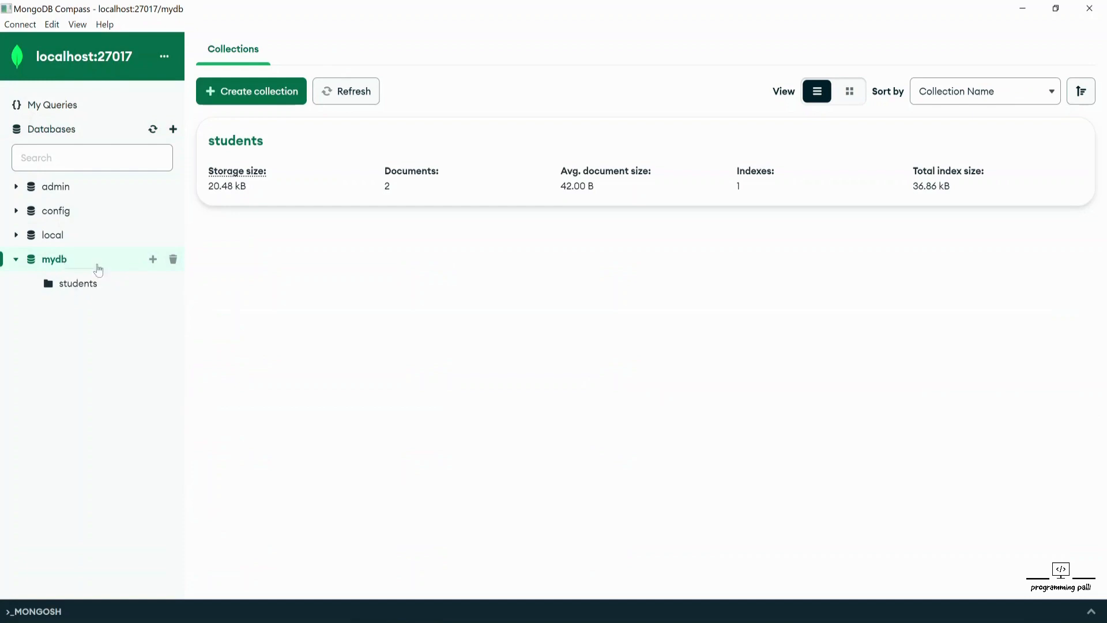
click(151, 264)
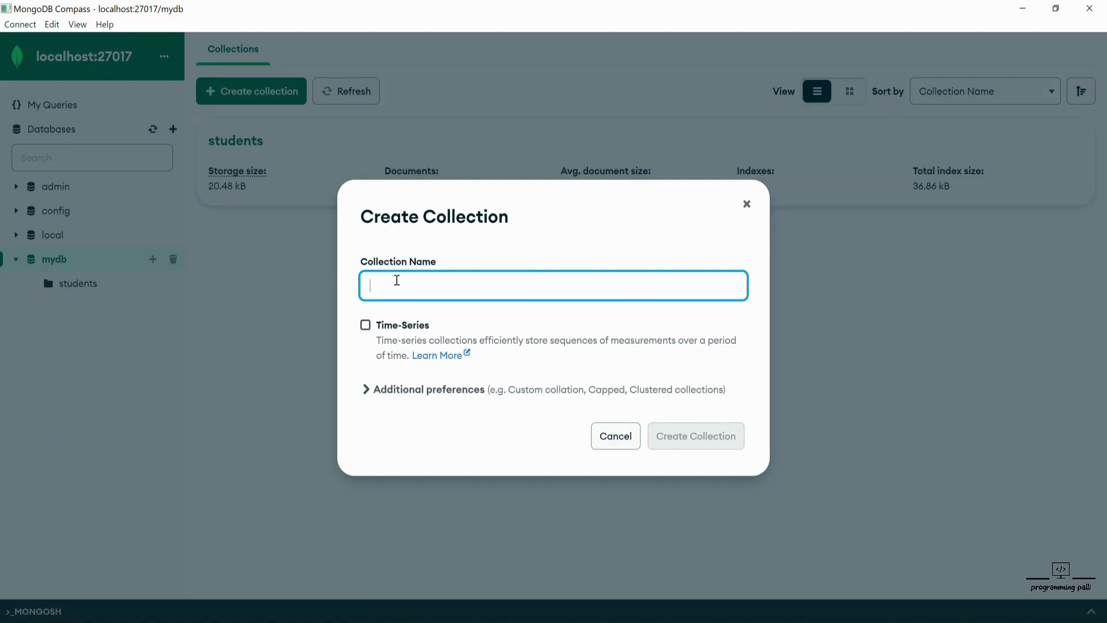
text(depa)
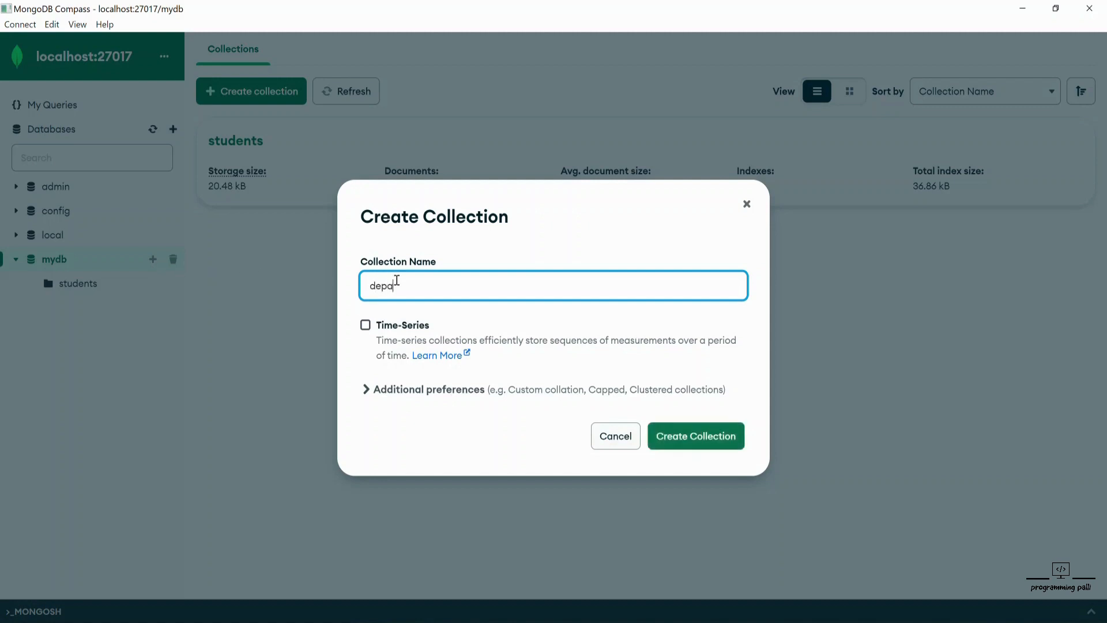
text(rtments)
click(692, 433)
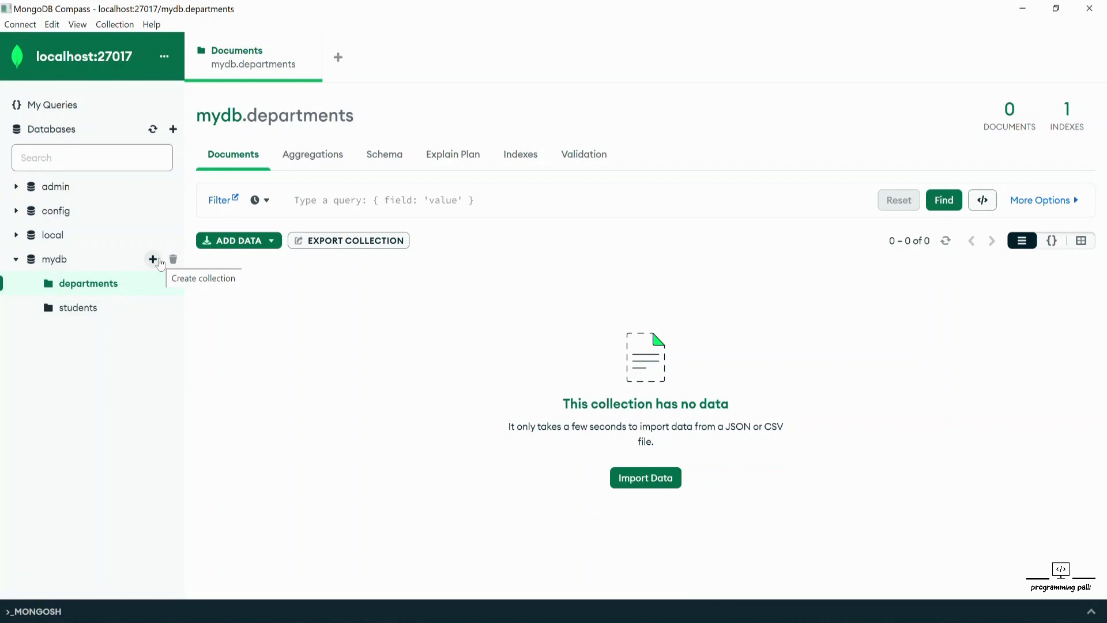
- Append a surname to the first student document's name value and save the update
click(99, 316)
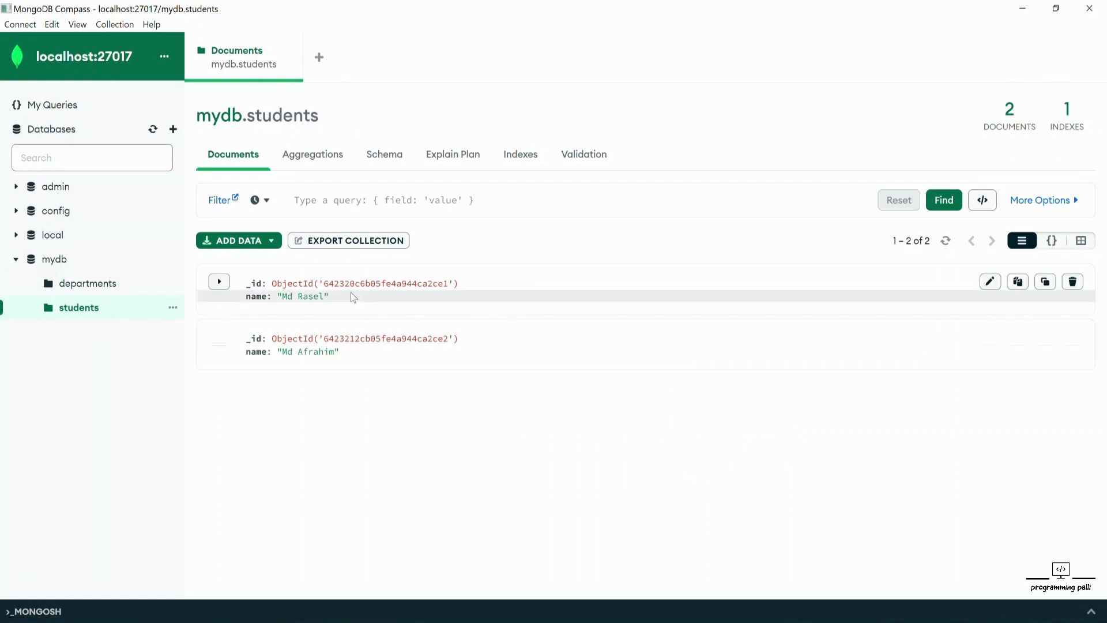
click(989, 282)
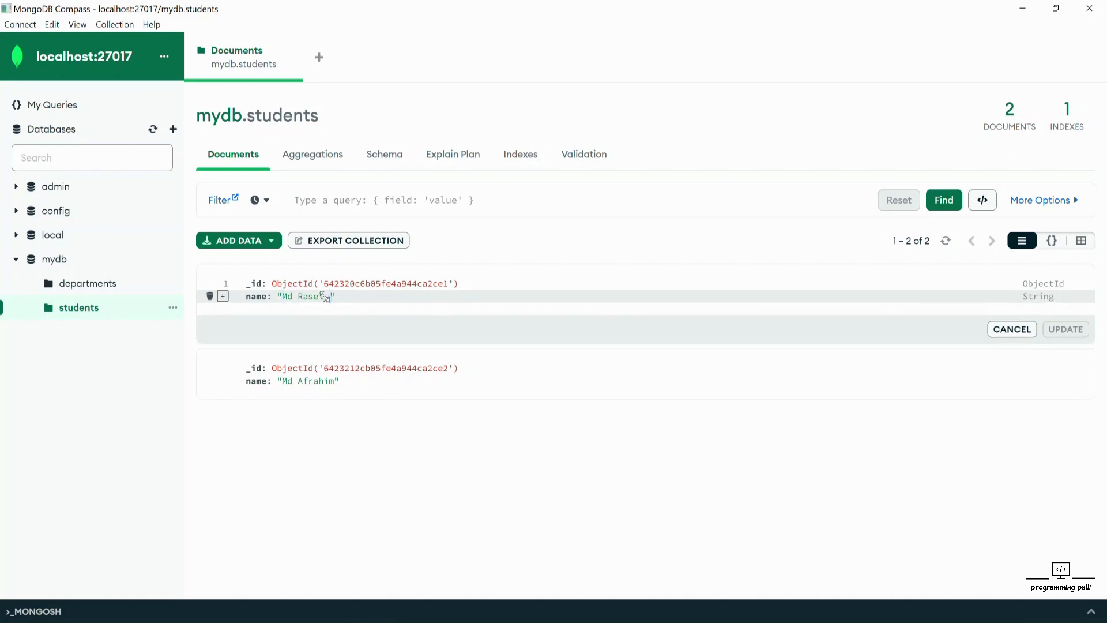
click(324, 297)
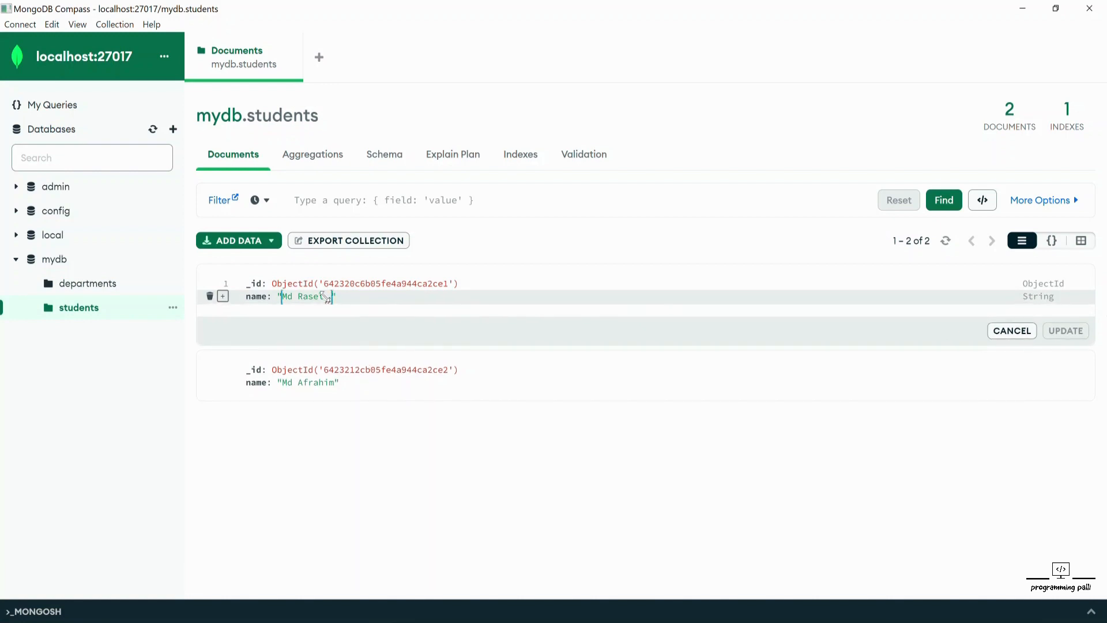
drag(325, 296, 319, 296)
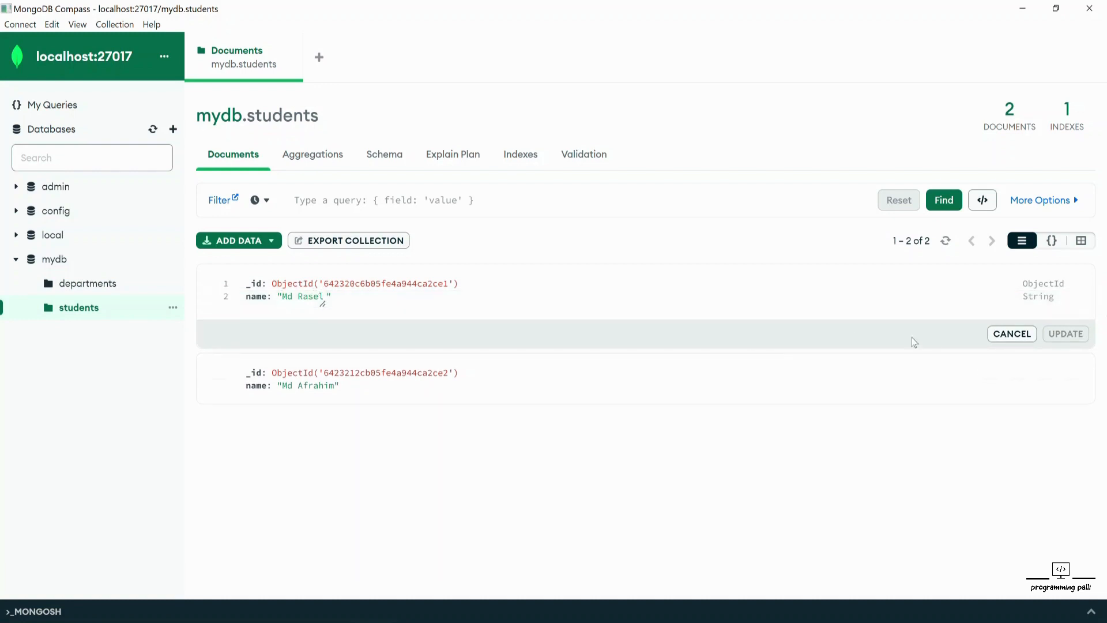
double_click(301, 296)
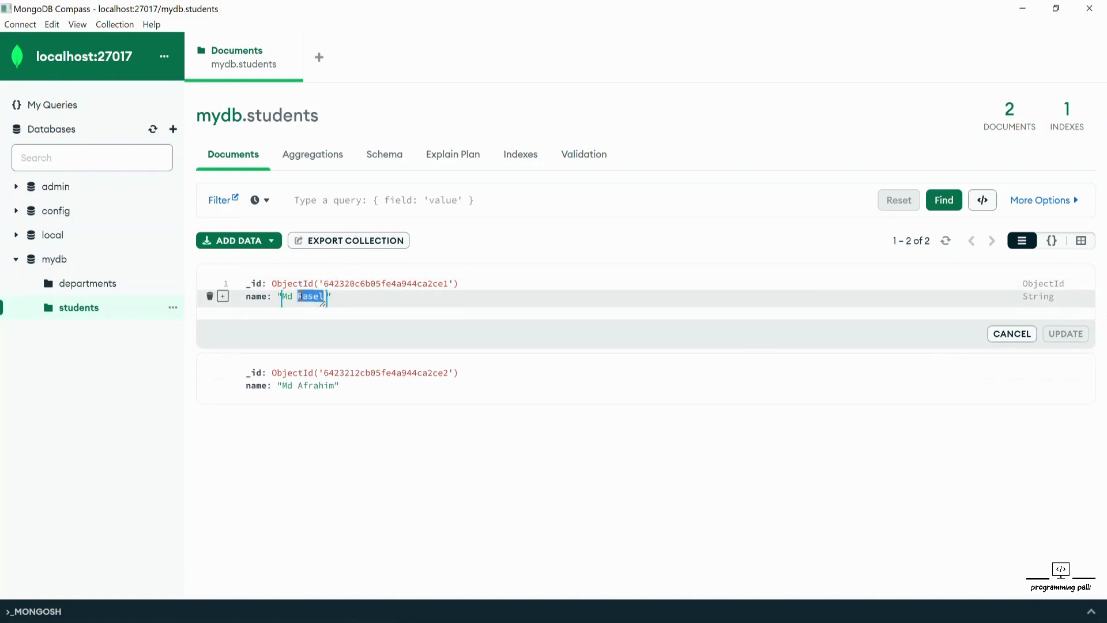
click(301, 295)
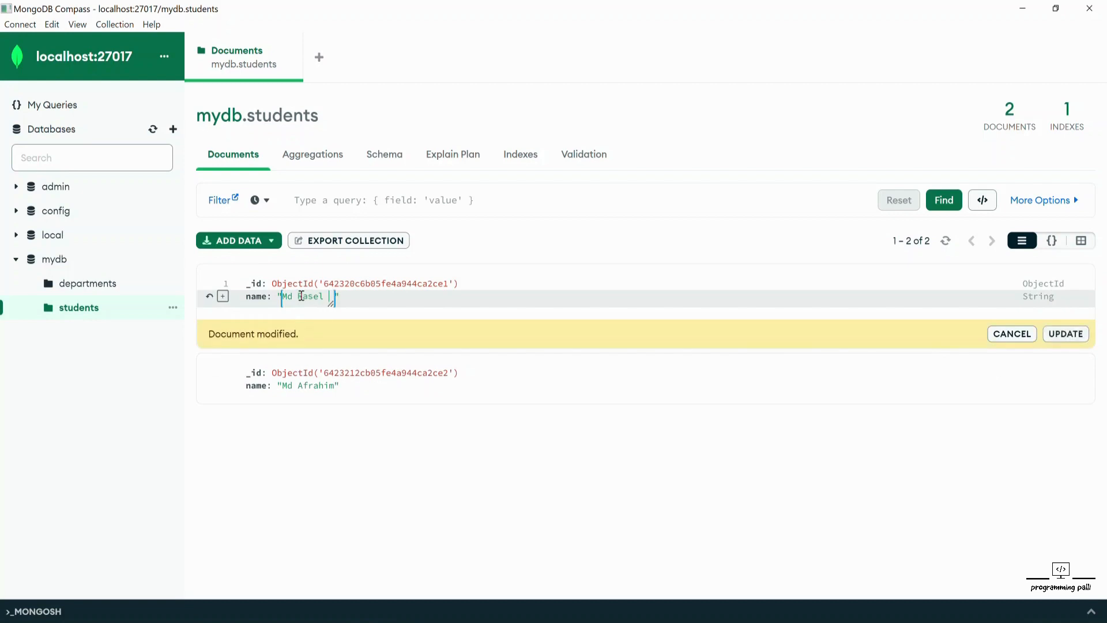
text(Hossain)
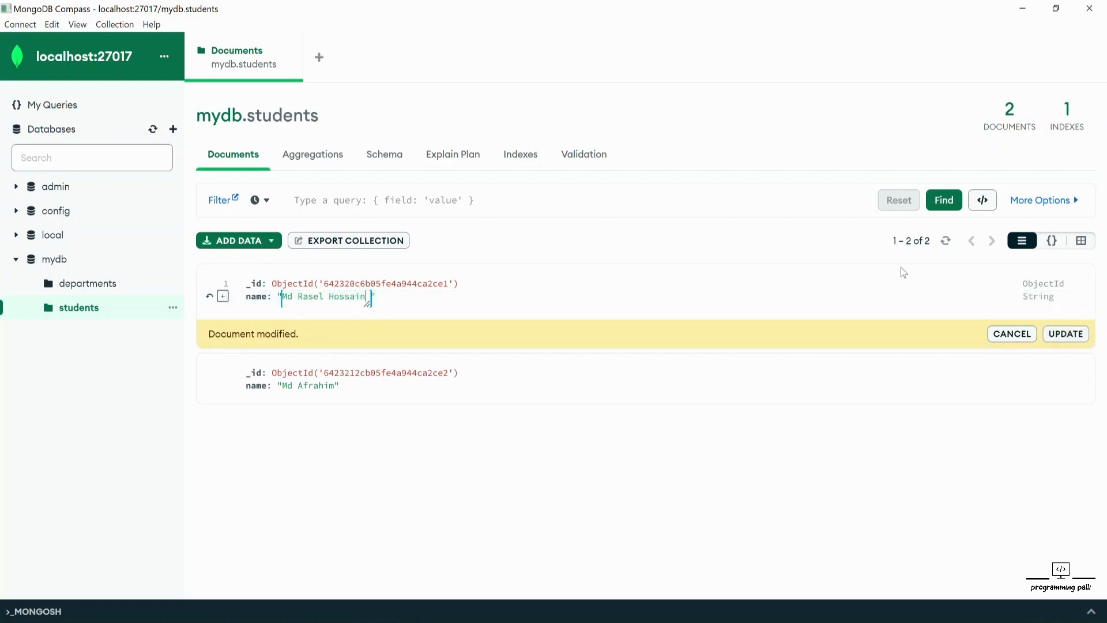
click(1065, 336)
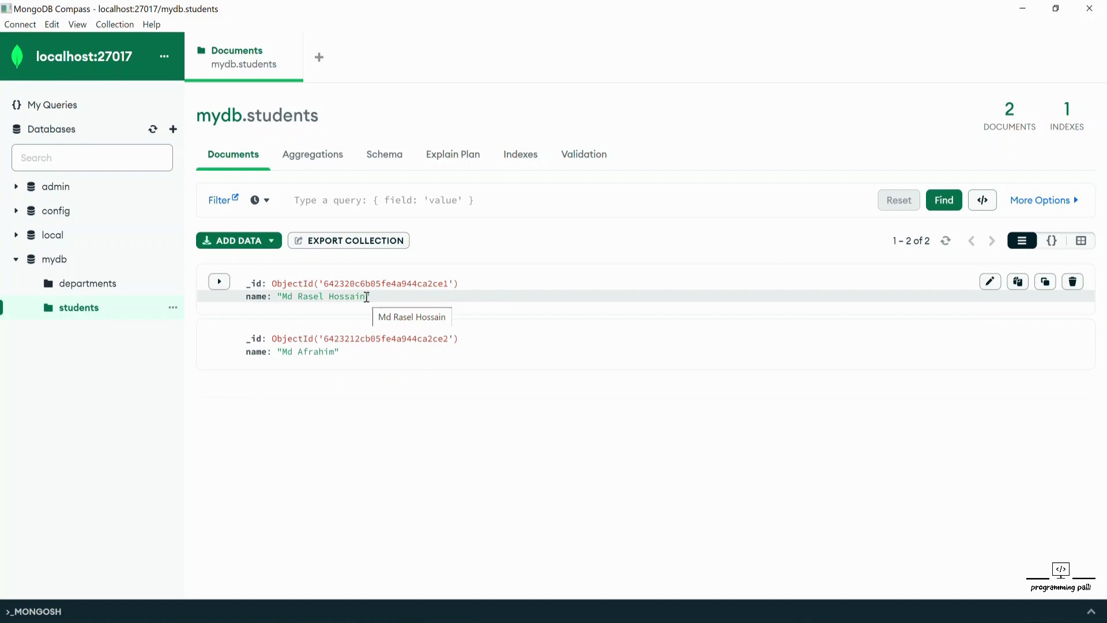
click(1017, 282)
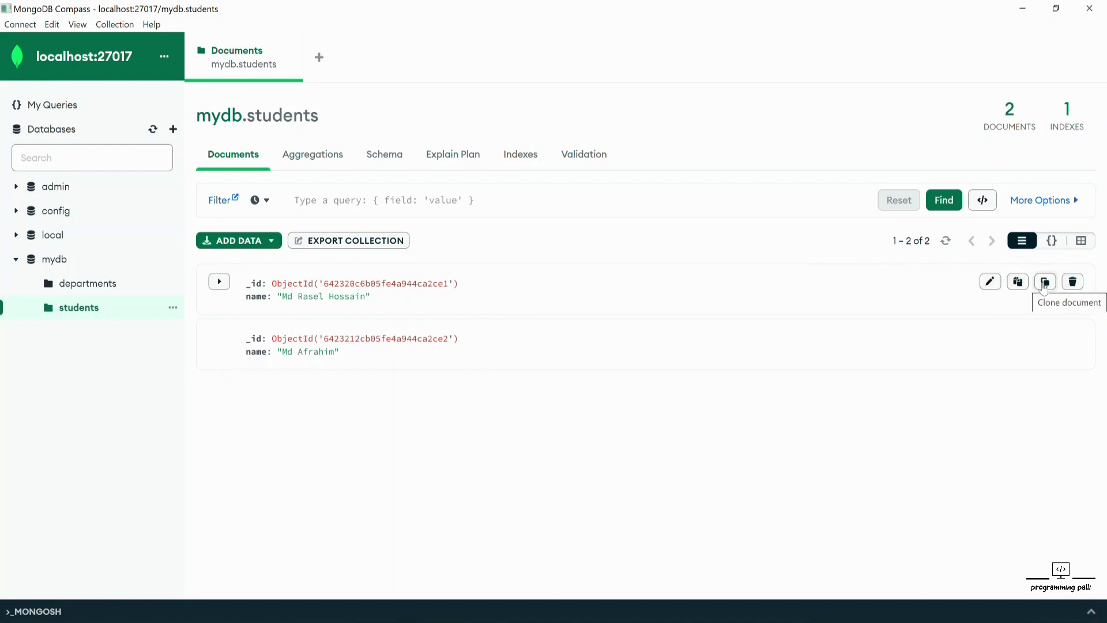
click(1044, 282)
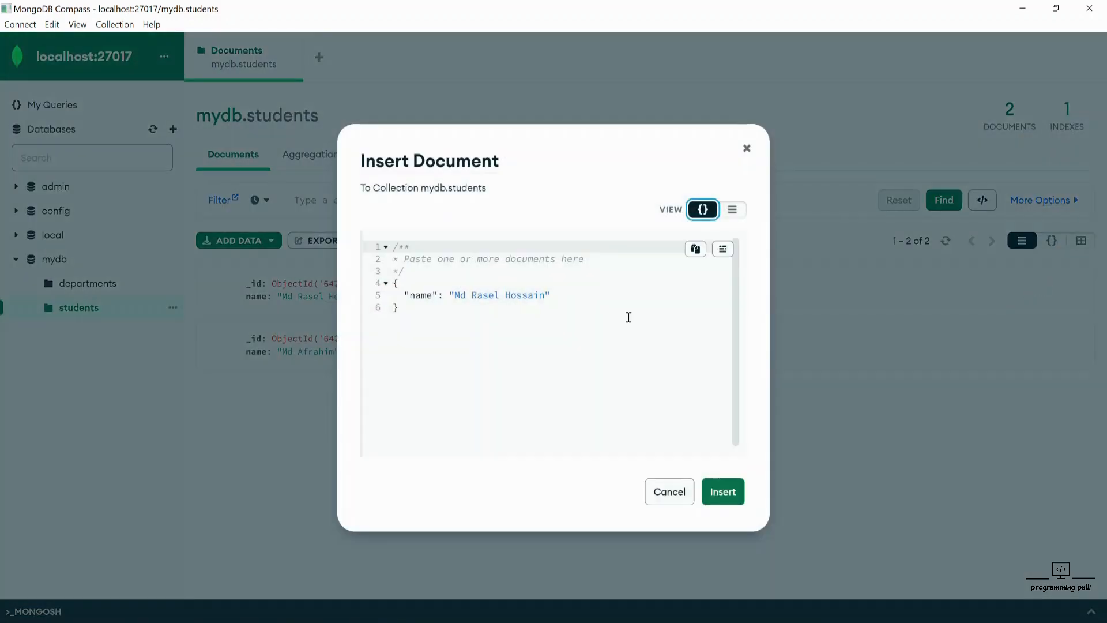
click(718, 493)
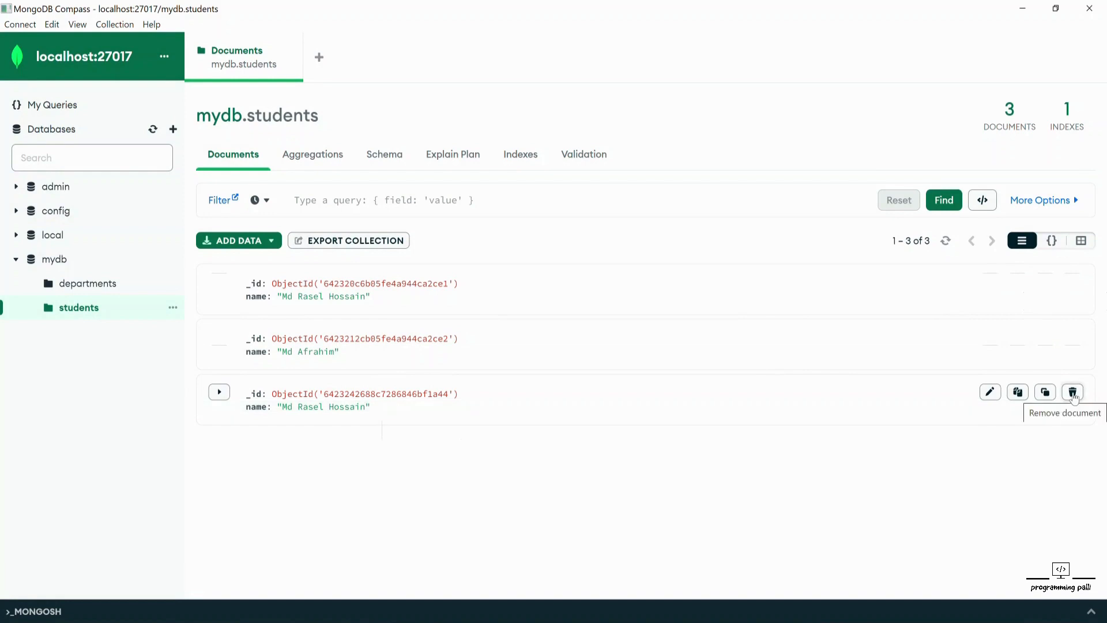
click(1074, 398)
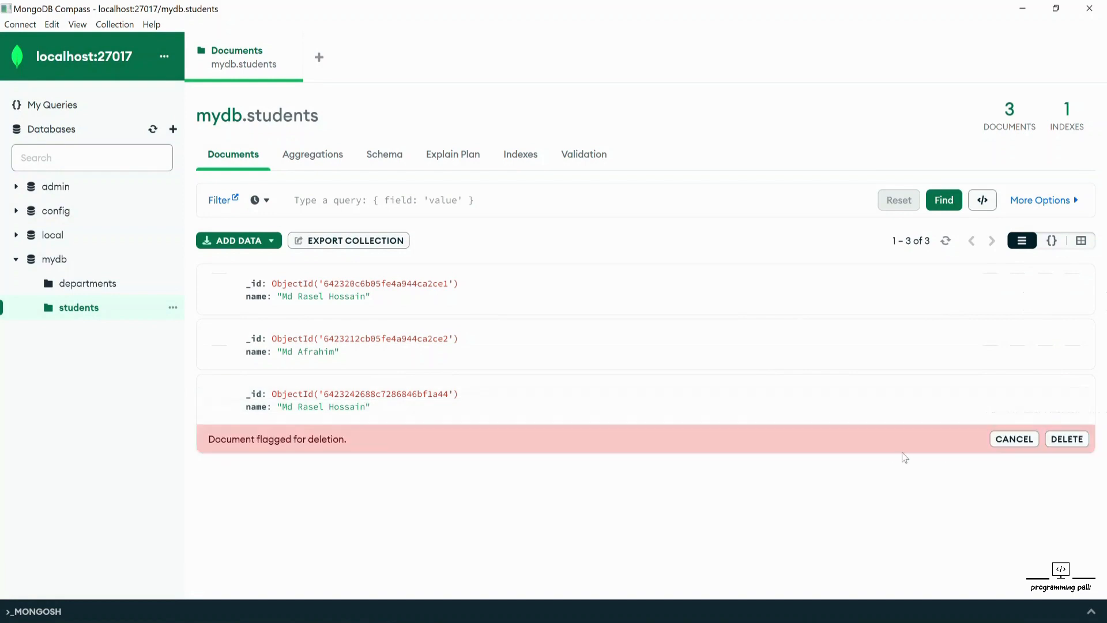
click(1077, 440)
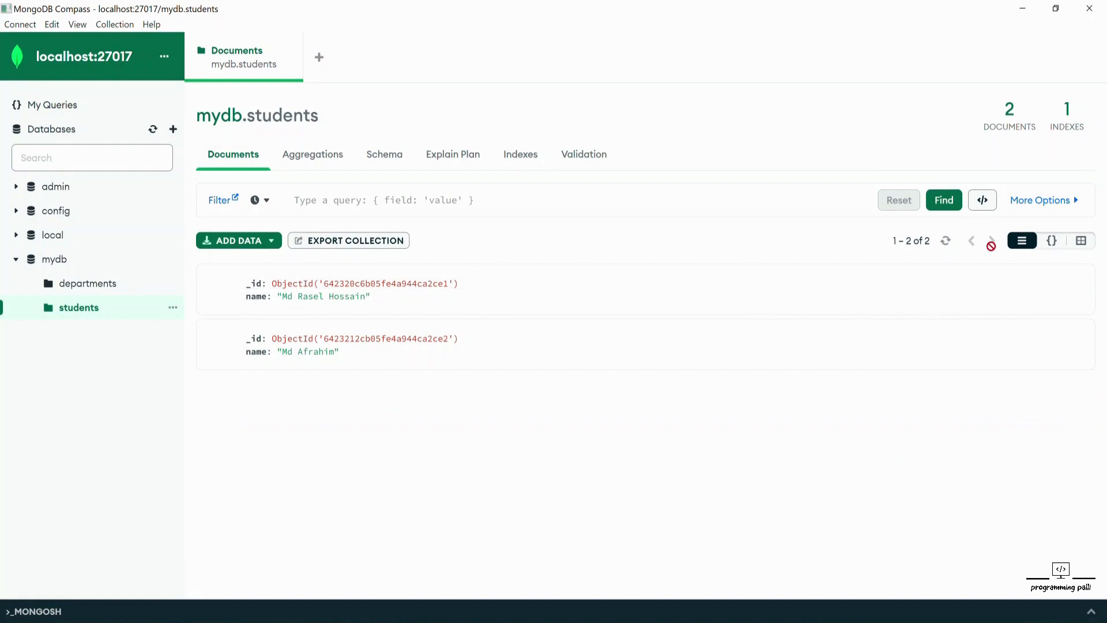
- Cycle the students documents through list, JSON and table views, ending on JSON
click(1052, 241)
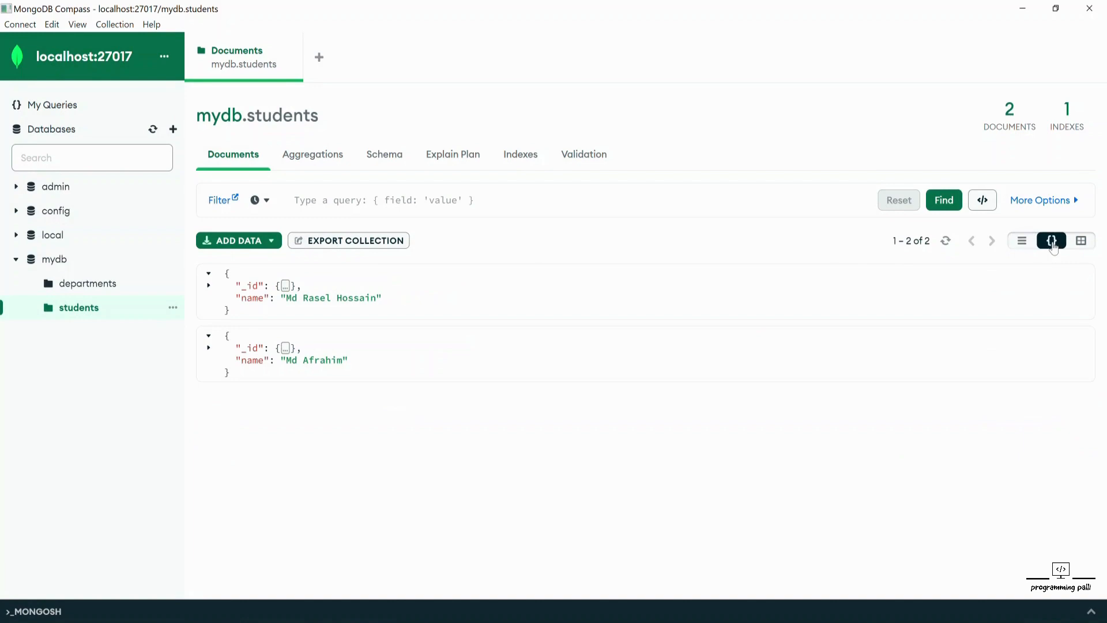
click(1024, 243)
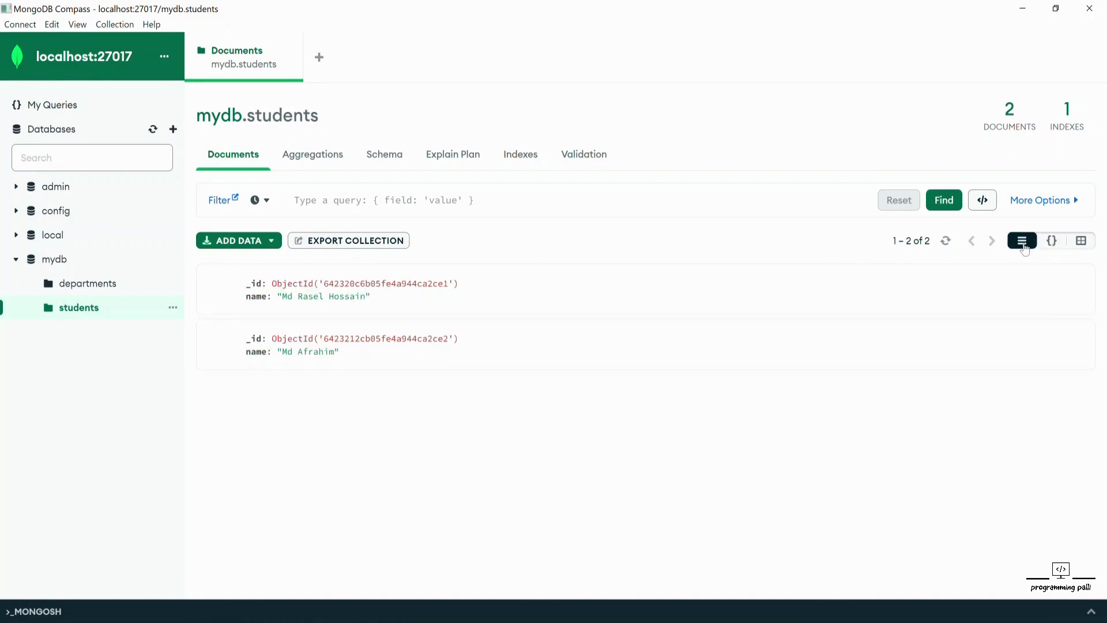
click(1052, 241)
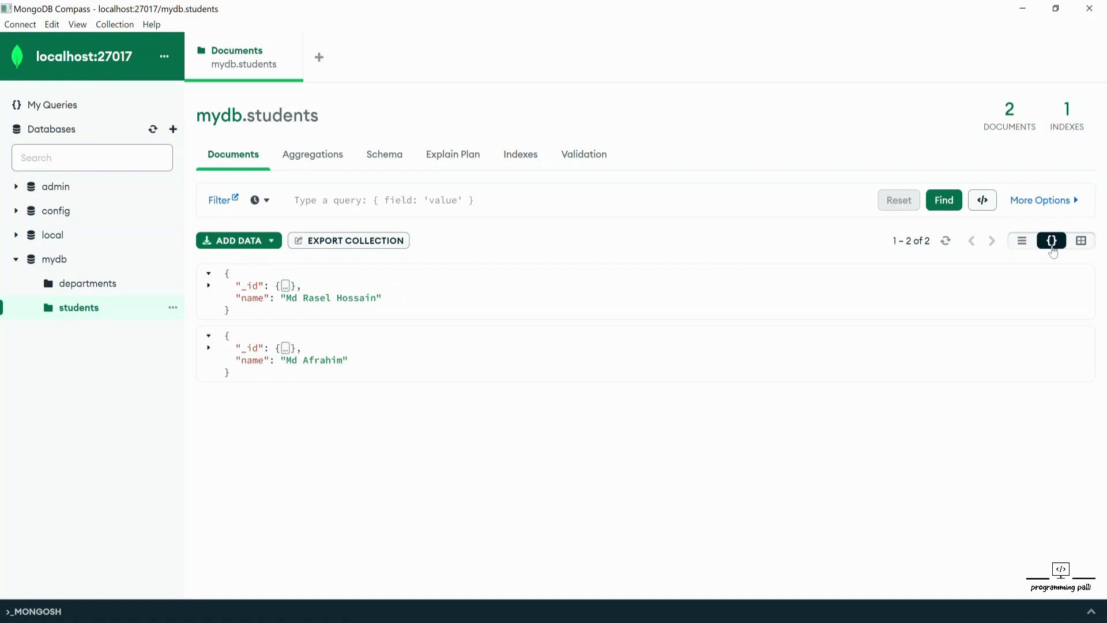
click(1080, 242)
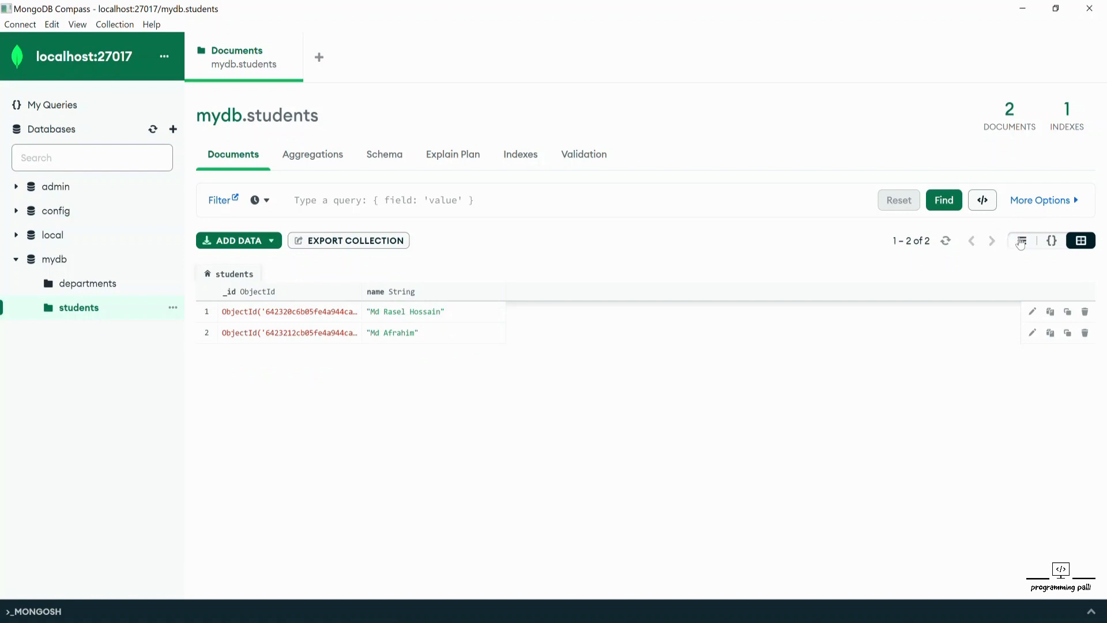
click(1050, 241)
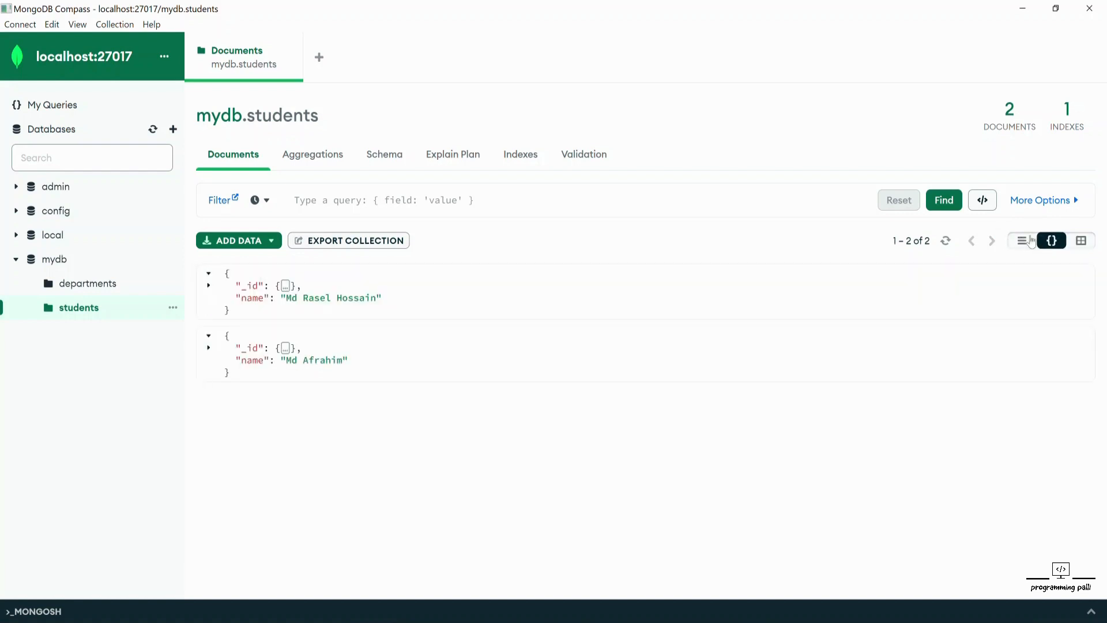
click(356, 197)
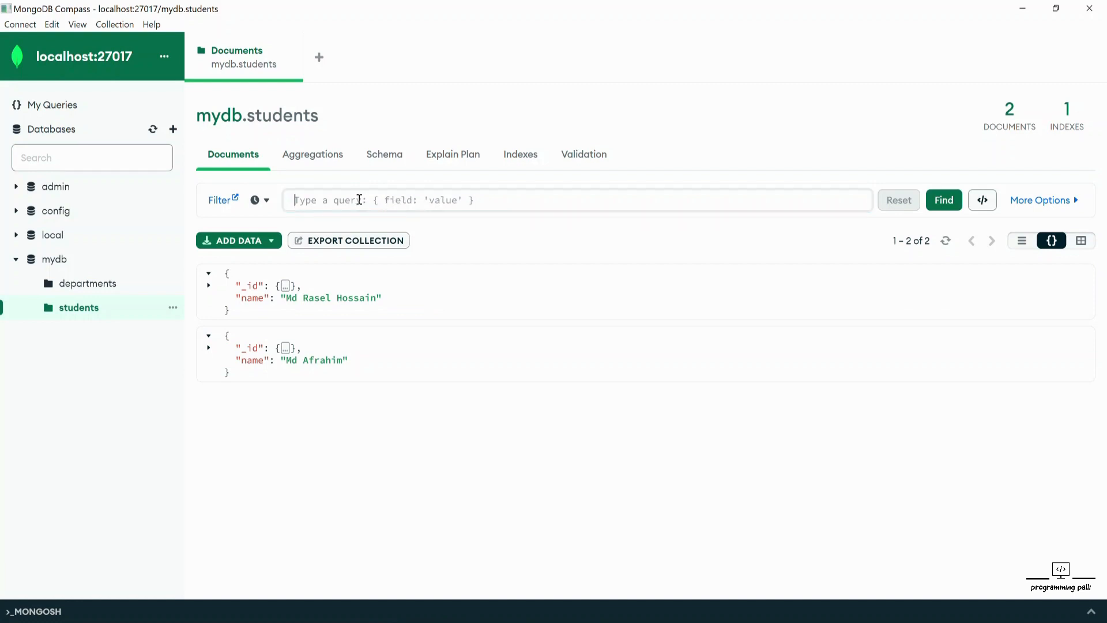
- Filter students by the second student's name so only one document matches
text({)
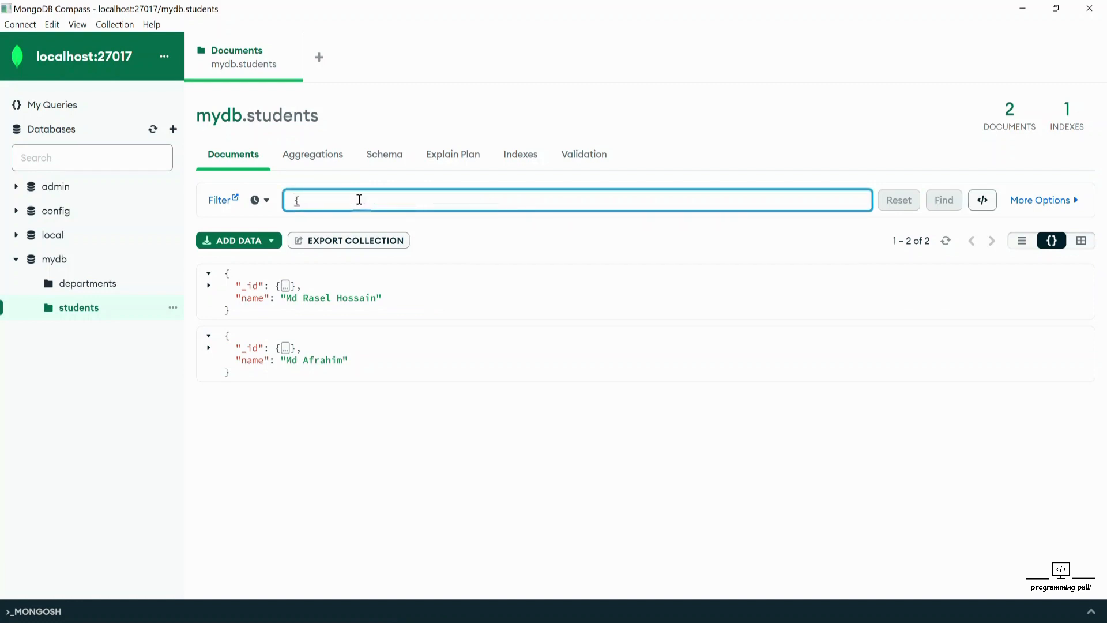
text(})
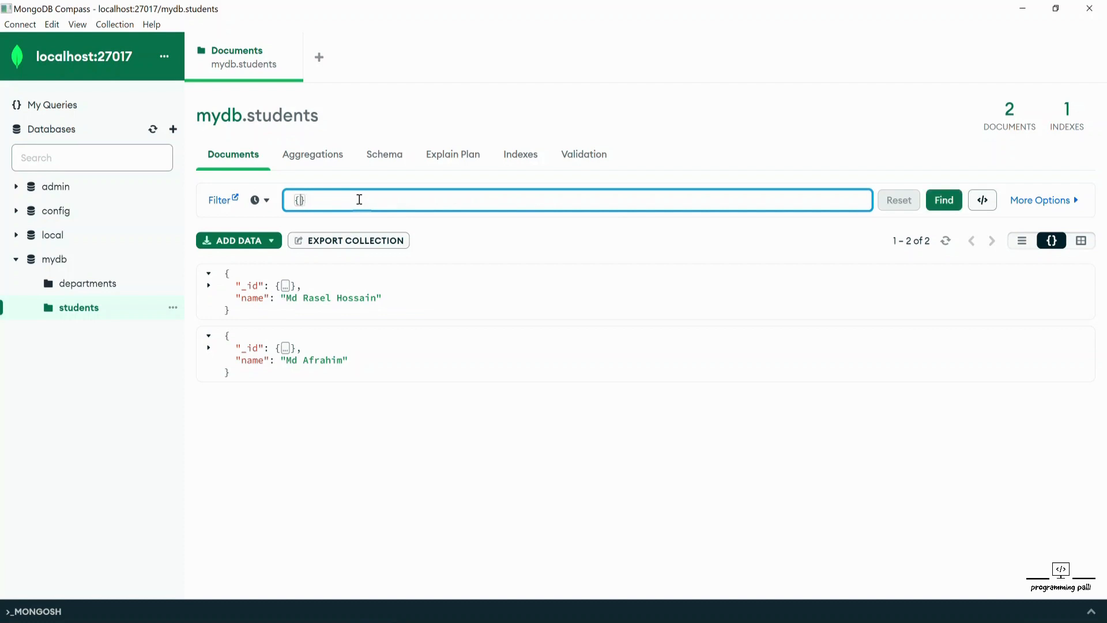
text(name:)
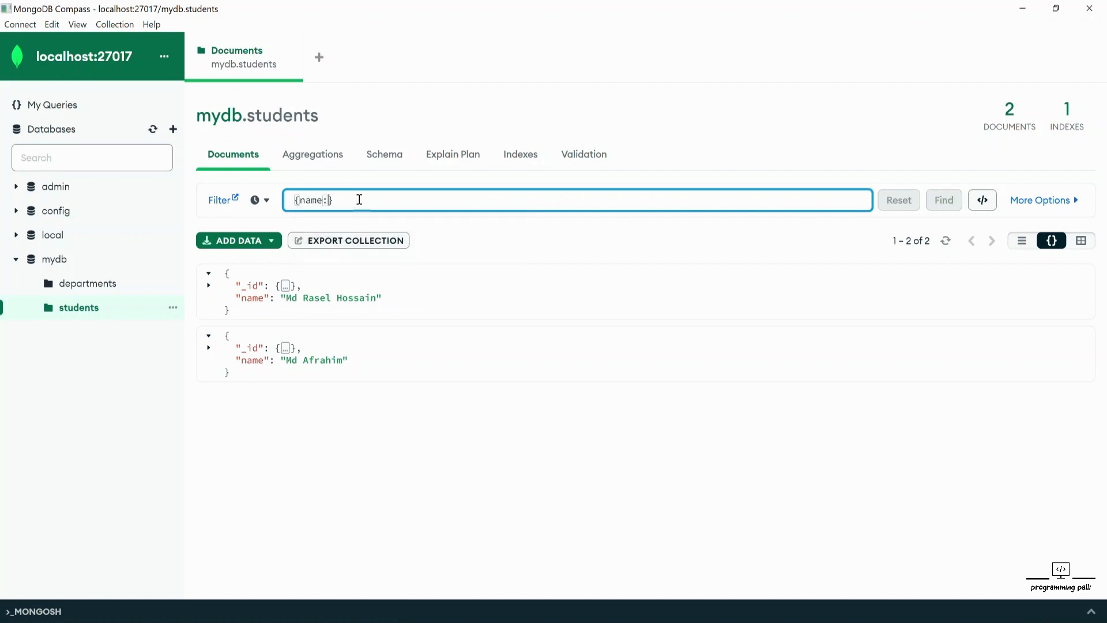
text('')
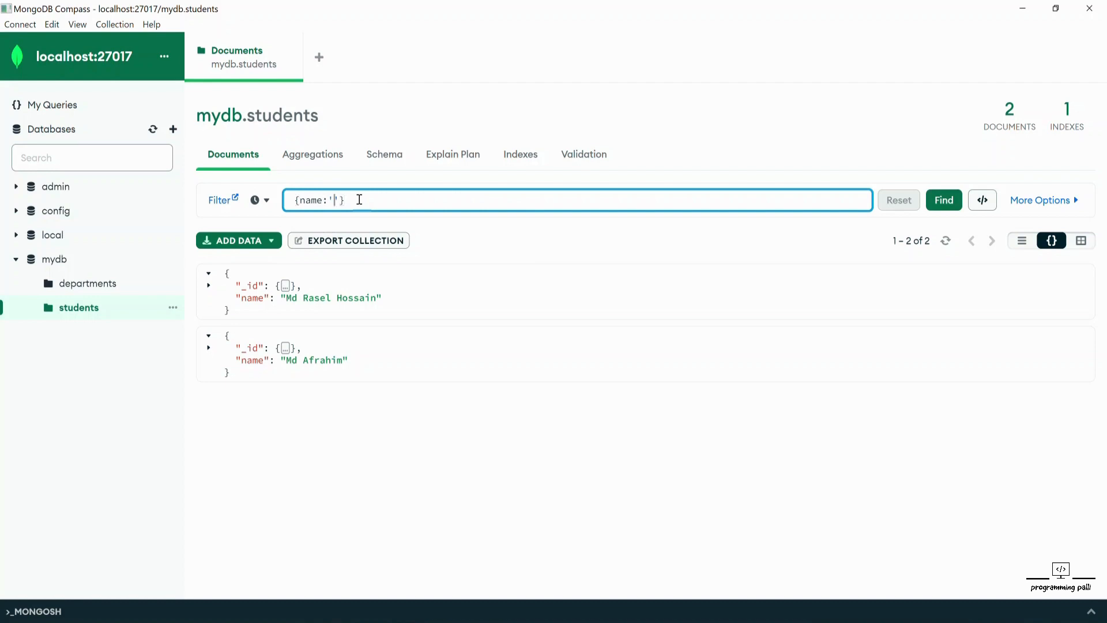
text(Md Afrahim)
click(943, 202)
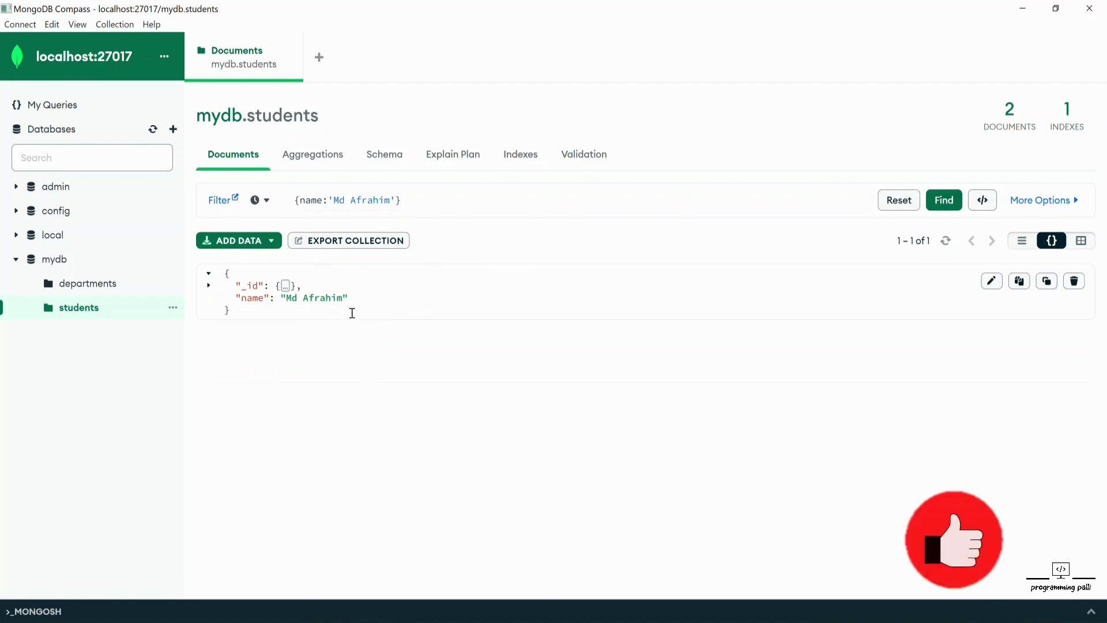
- Clone and insert the filtered student document, then reset the filter to list all three
click(1046, 280)
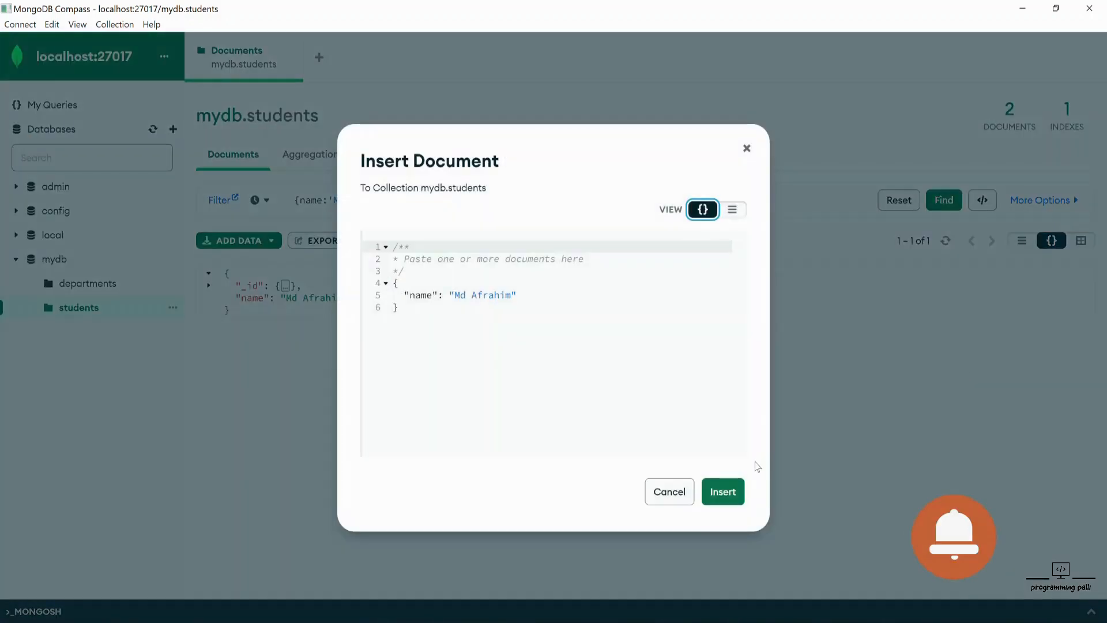
click(724, 492)
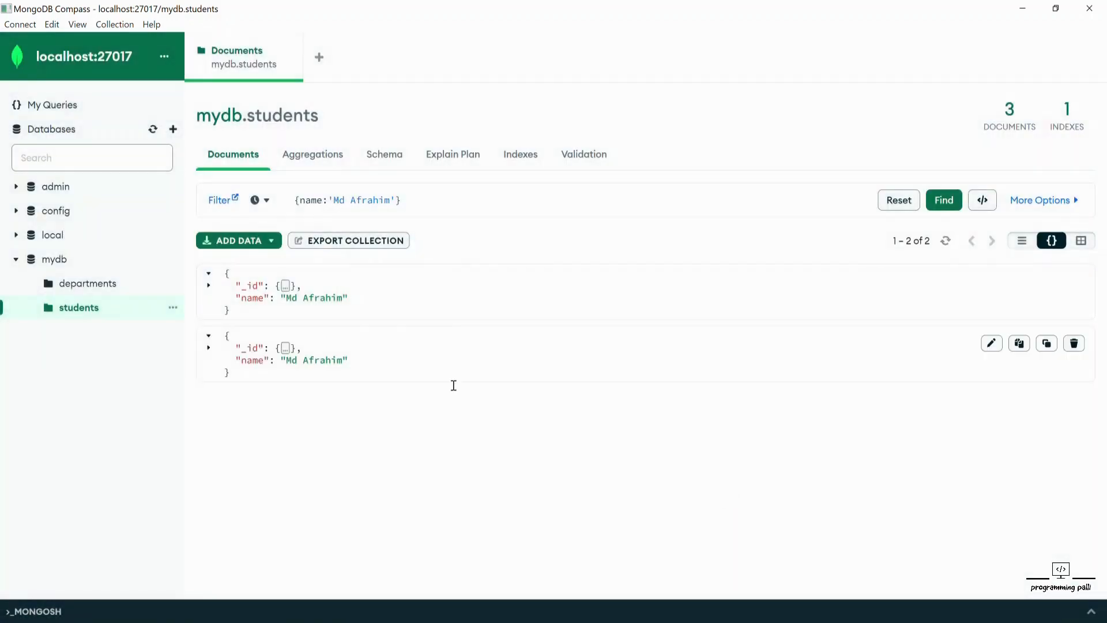
click(947, 211)
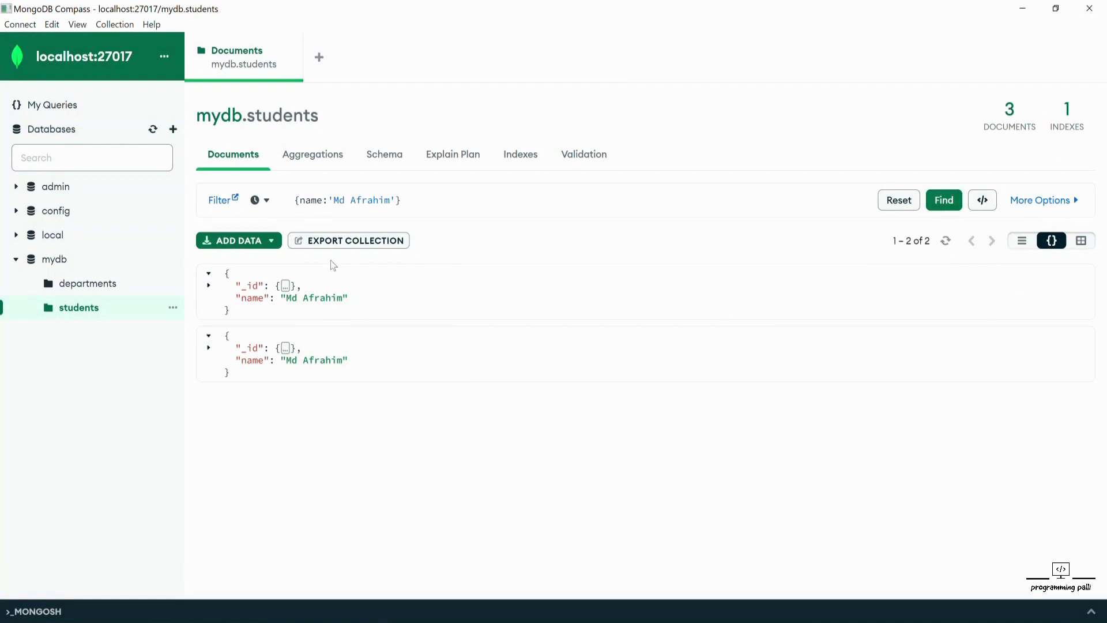
click(447, 203)
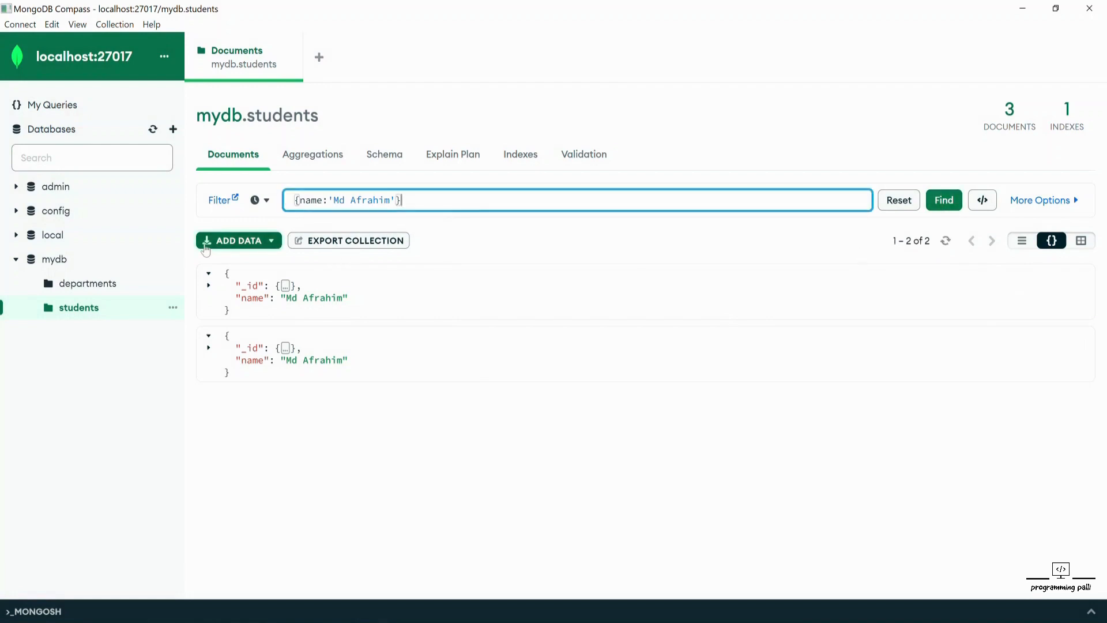
click(897, 196)
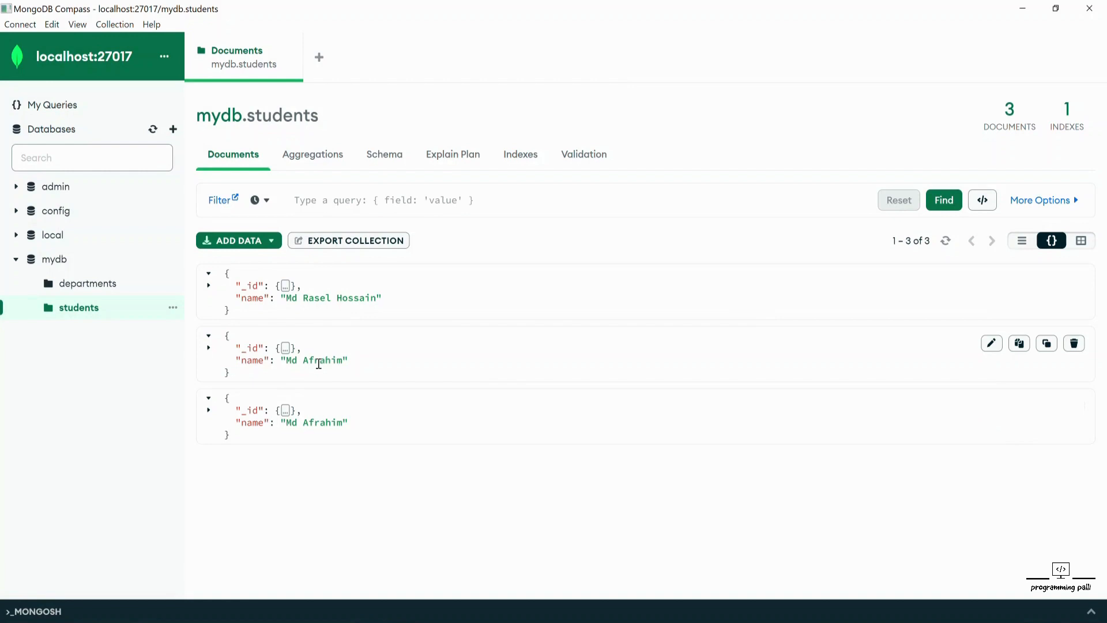
- Set up a JSON export of the full mydb.students collection with all fields
click(324, 244)
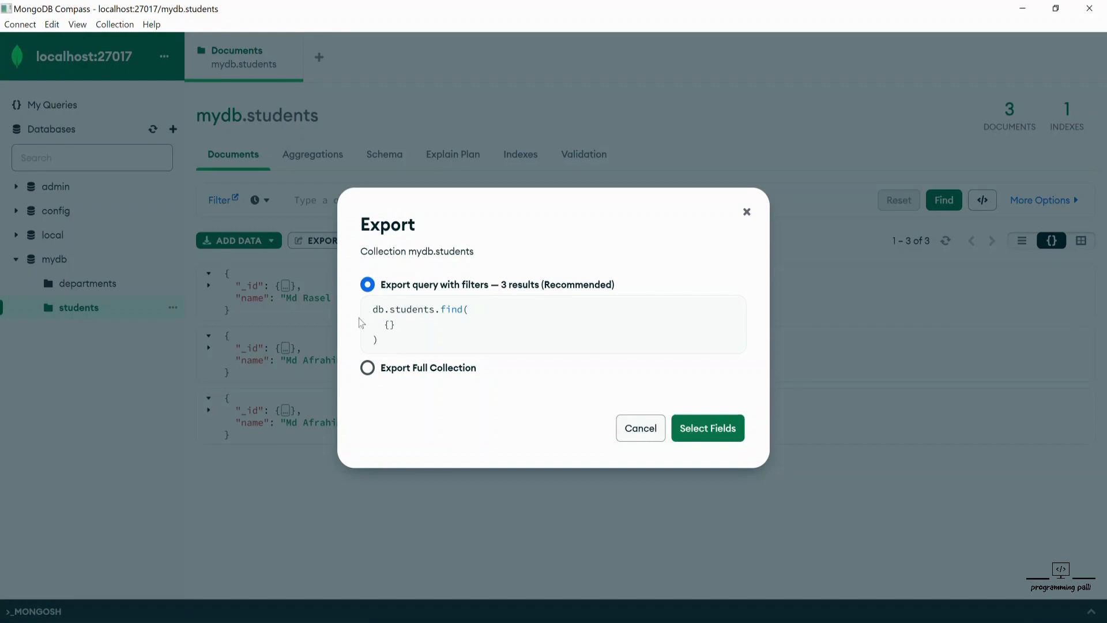
click(371, 376)
click(724, 437)
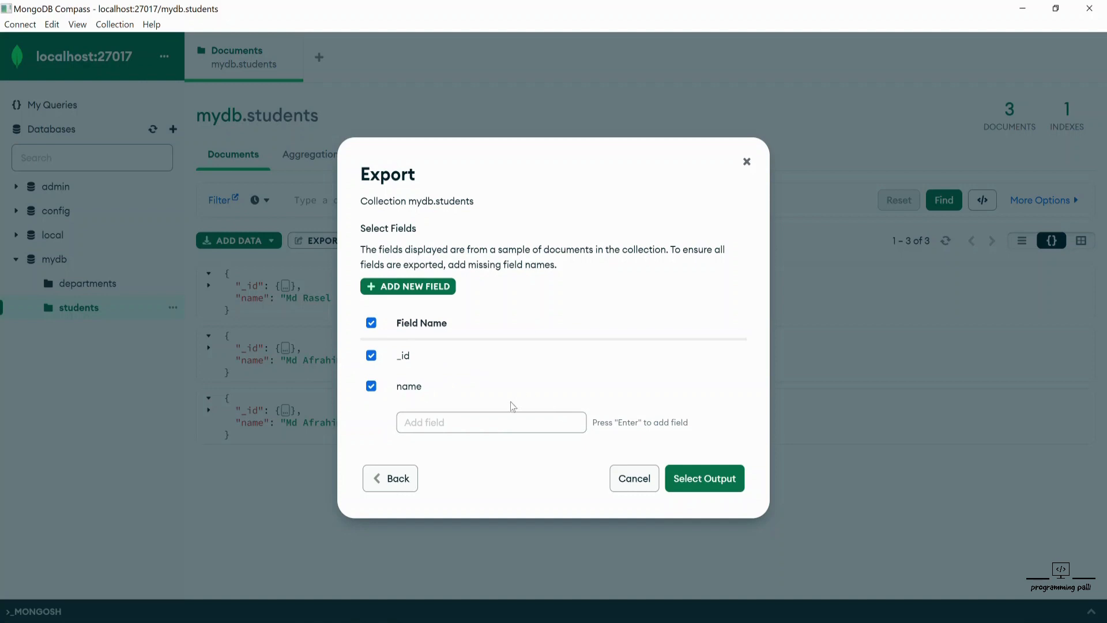
click(715, 484)
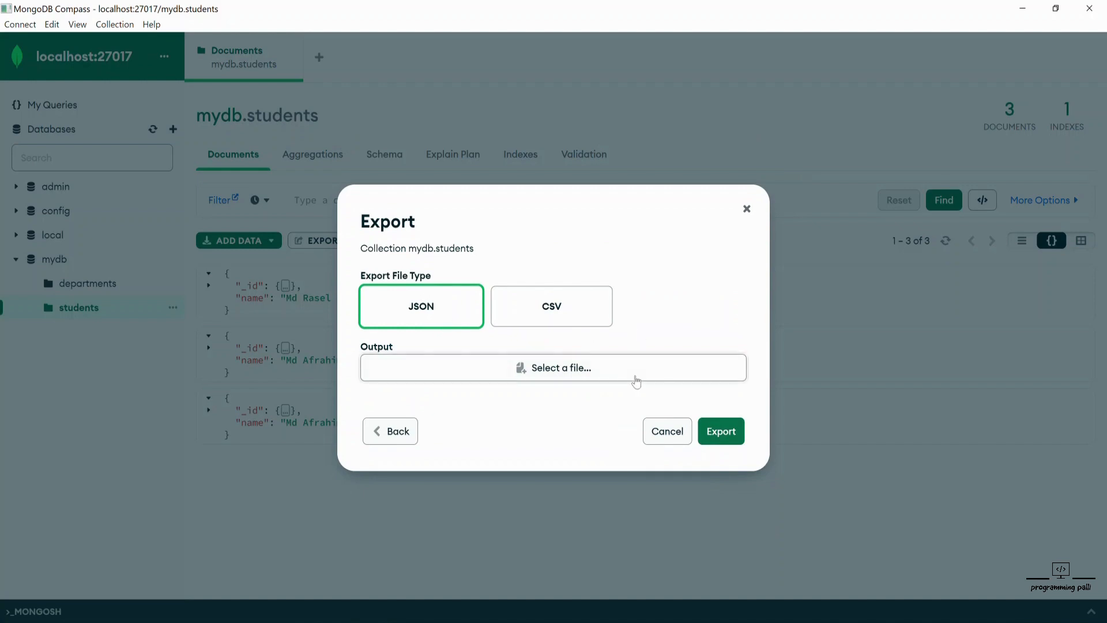
- Export all 3 students documents to students.json in the Desktop folder
click(723, 430)
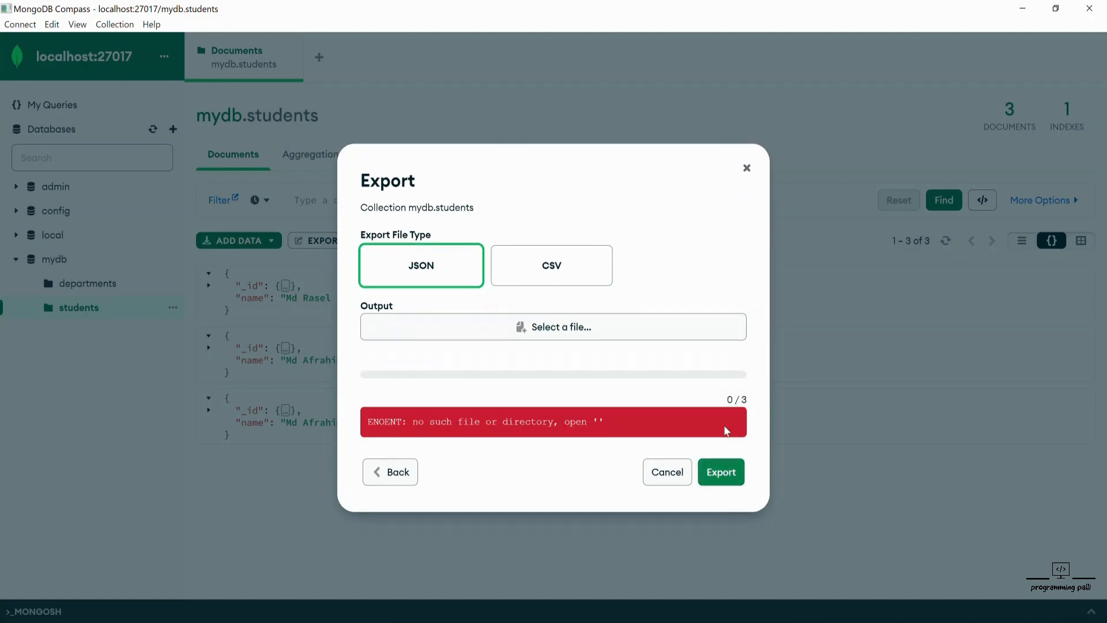
click(557, 330)
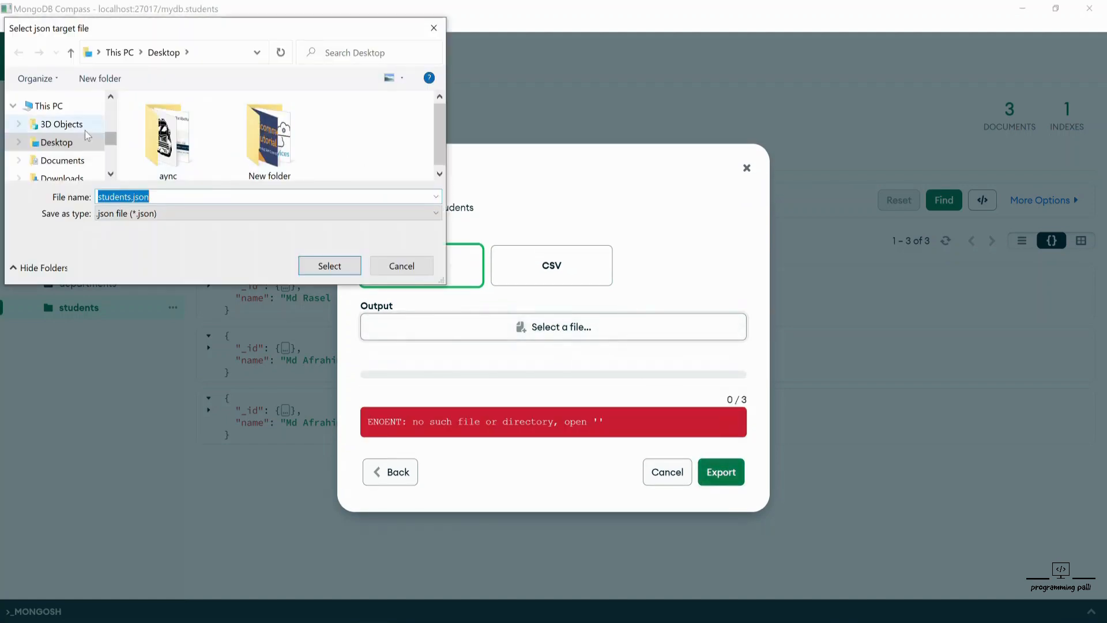
click(64, 148)
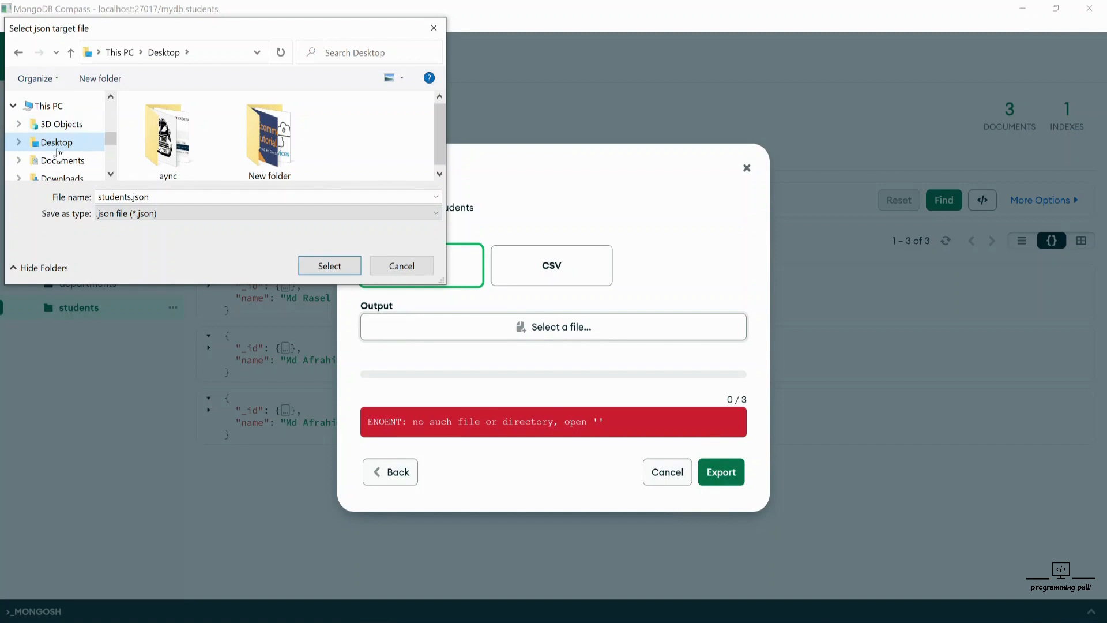
click(318, 261)
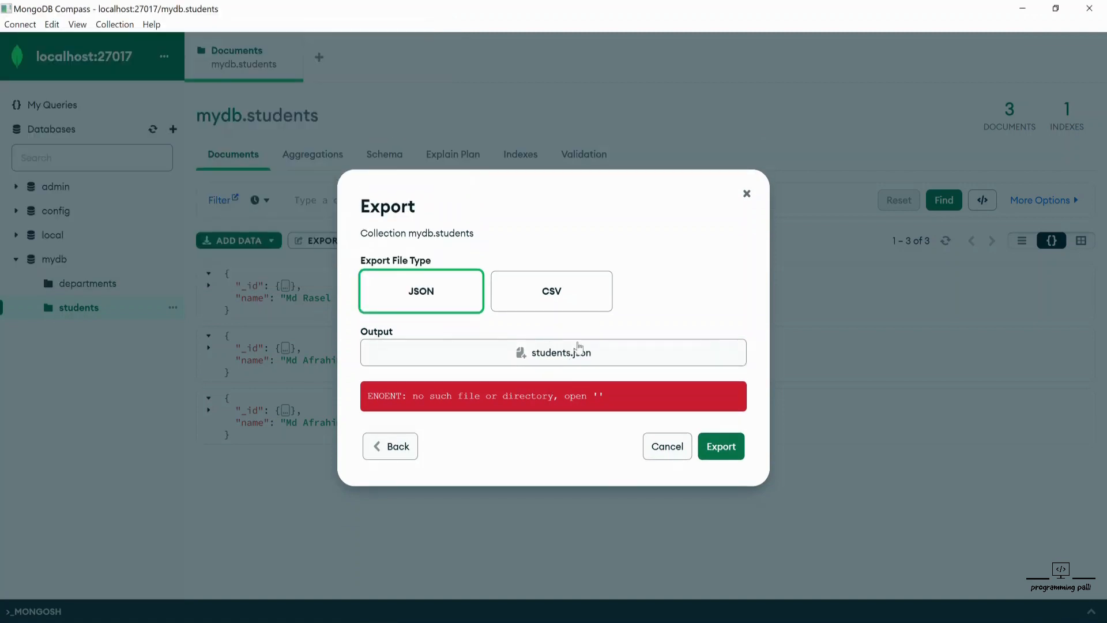
click(721, 450)
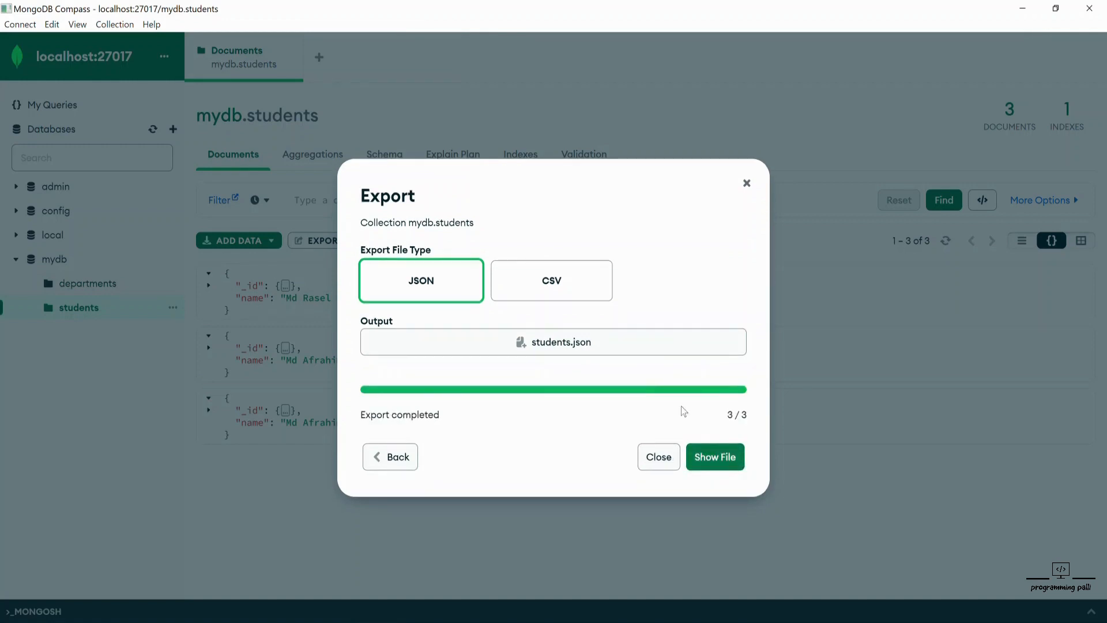
- Show the exported students.json on the Desktop and open it with Notepad
click(712, 463)
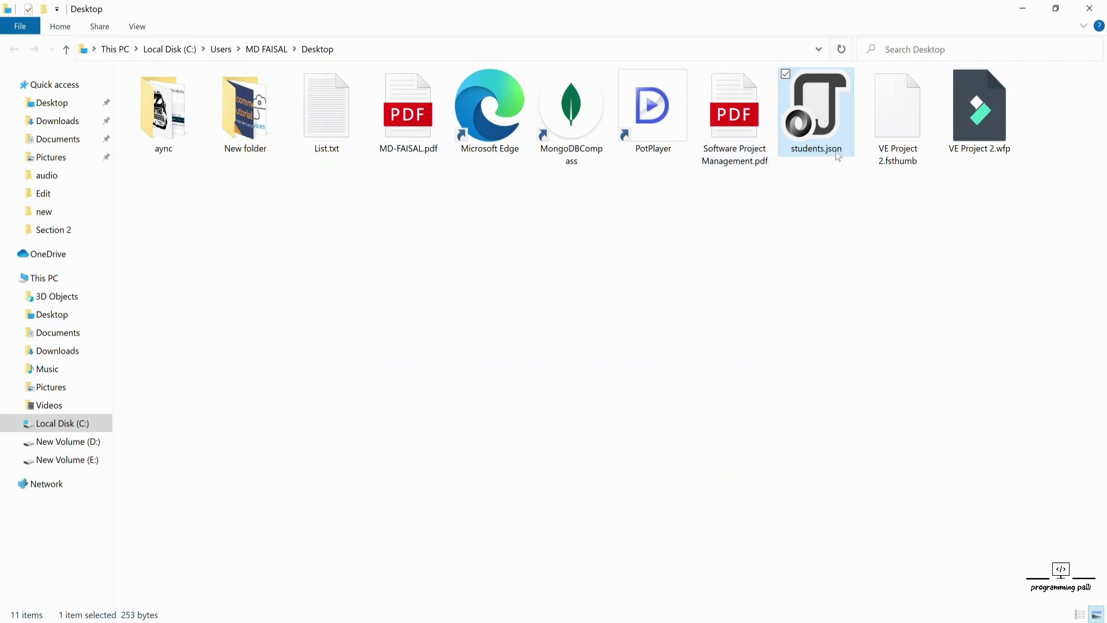
right_click(828, 117)
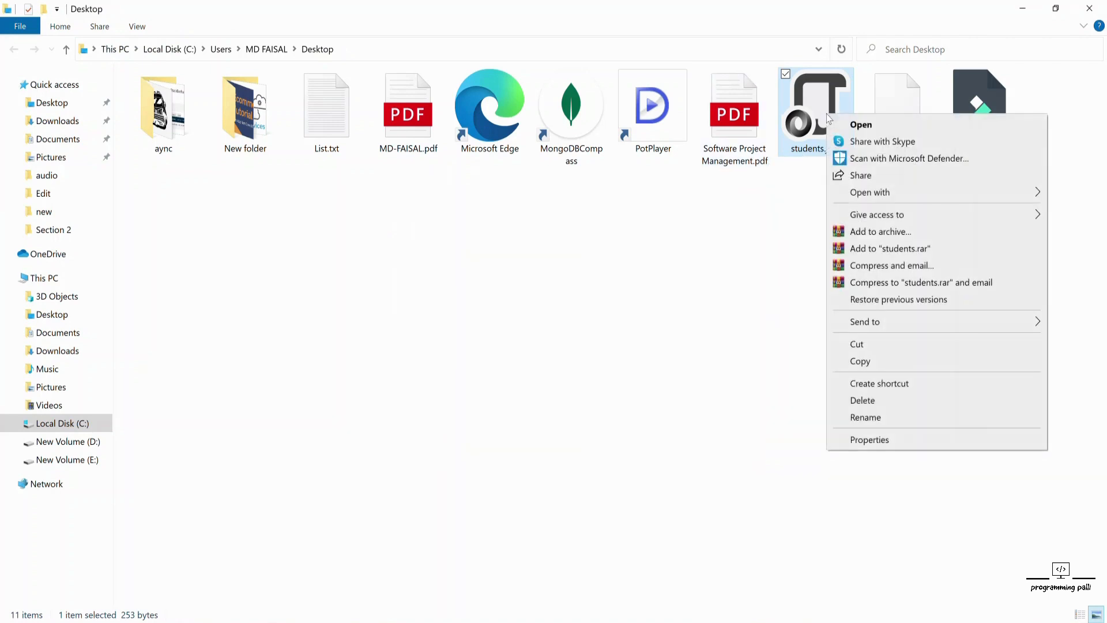
mouse_move(857, 196)
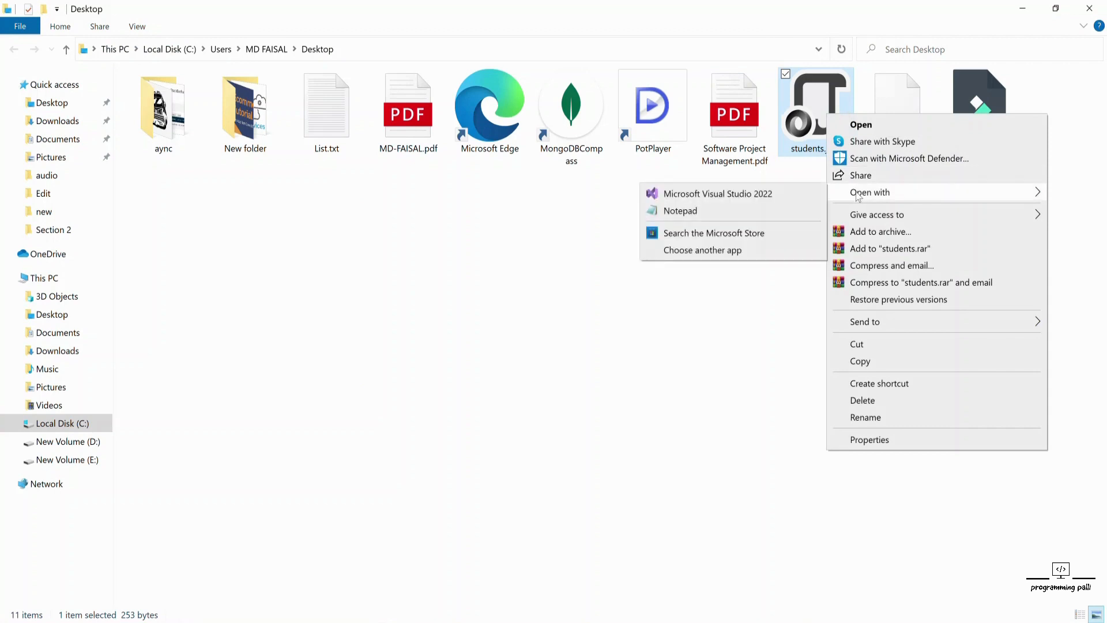
click(684, 212)
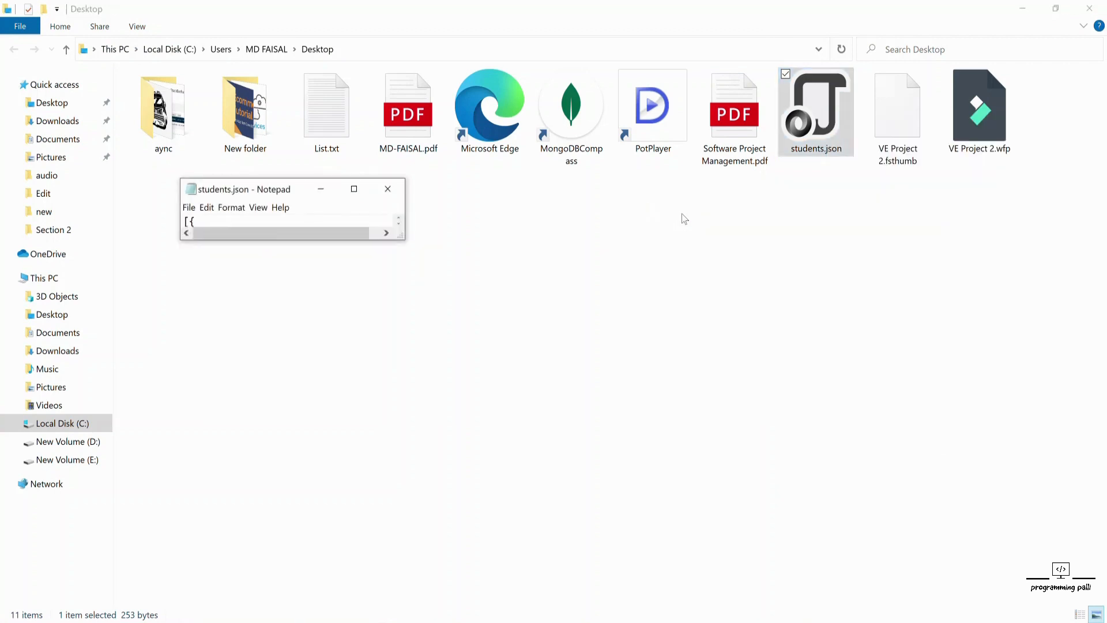
- Maximize Notepad, check the three-record JSON array by selecting it, and close Notepad
click(354, 189)
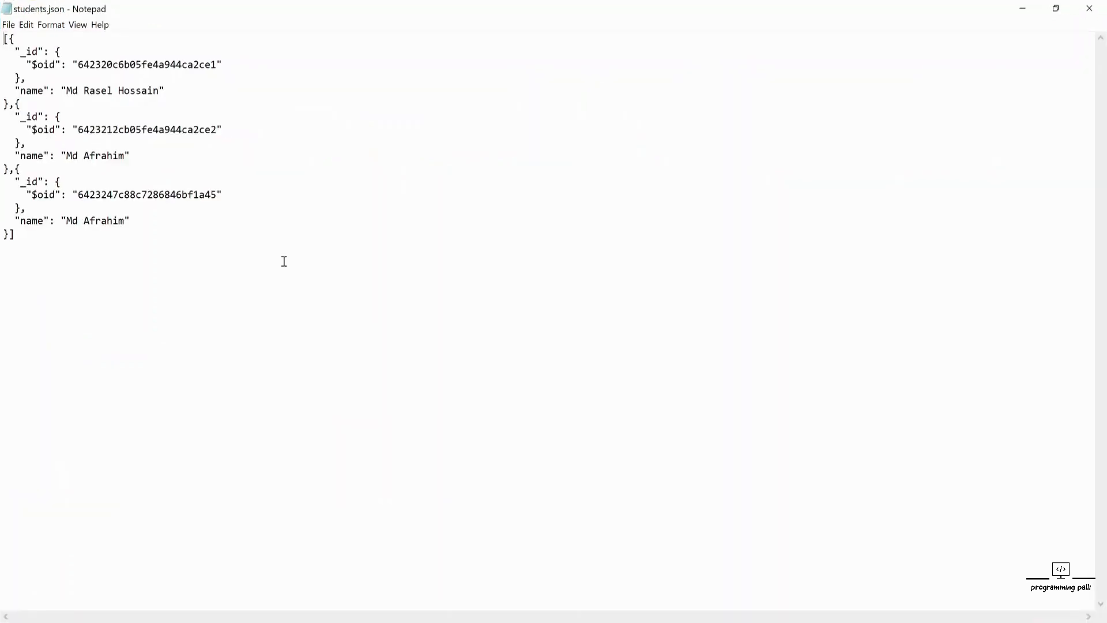
drag(34, 253, 5, 36)
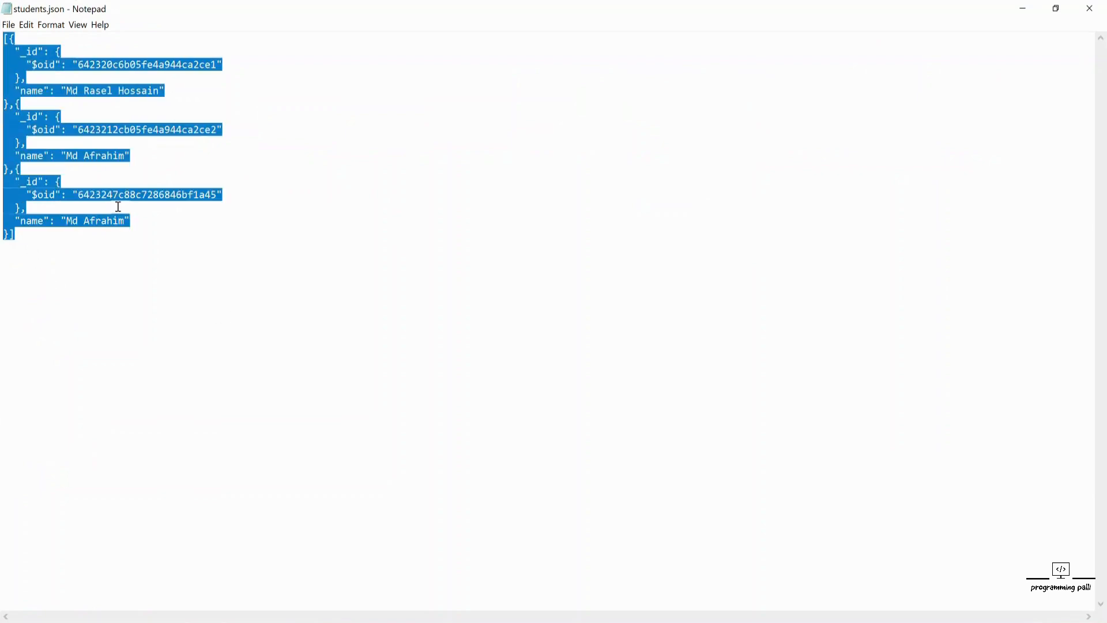
click(1090, 8)
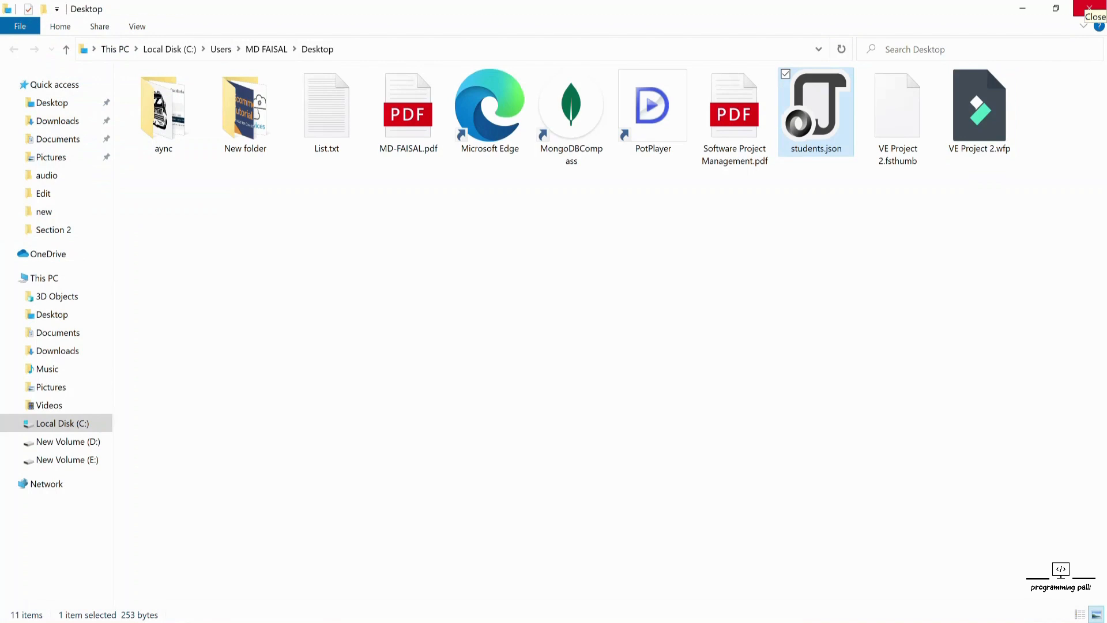
- Close the Desktop folder and export summary, then delete the first student document
click(1089, 7)
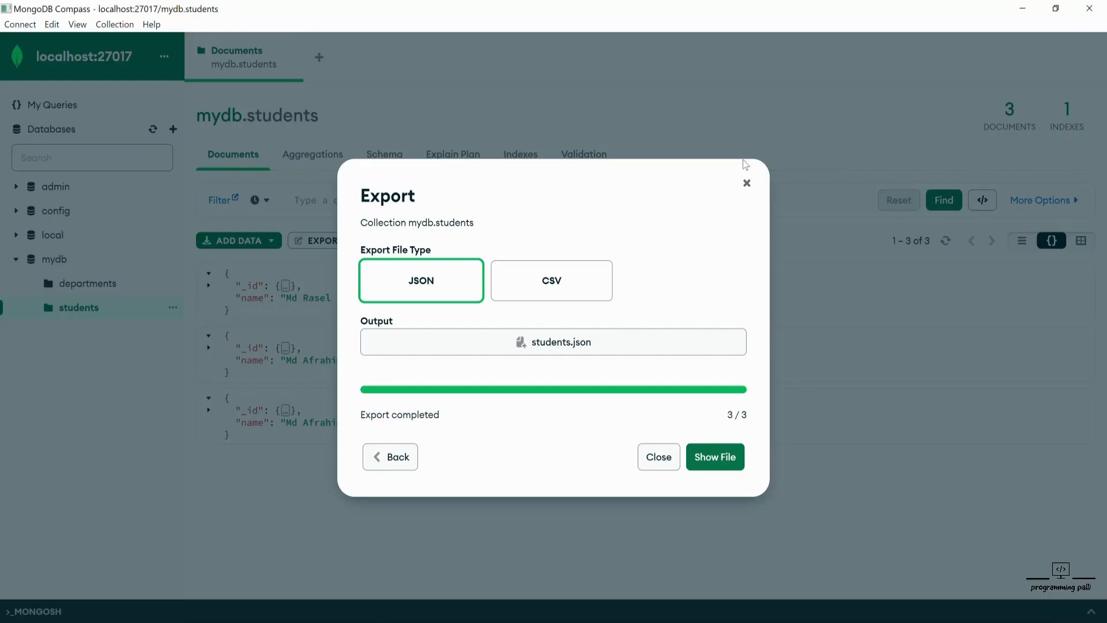
click(746, 183)
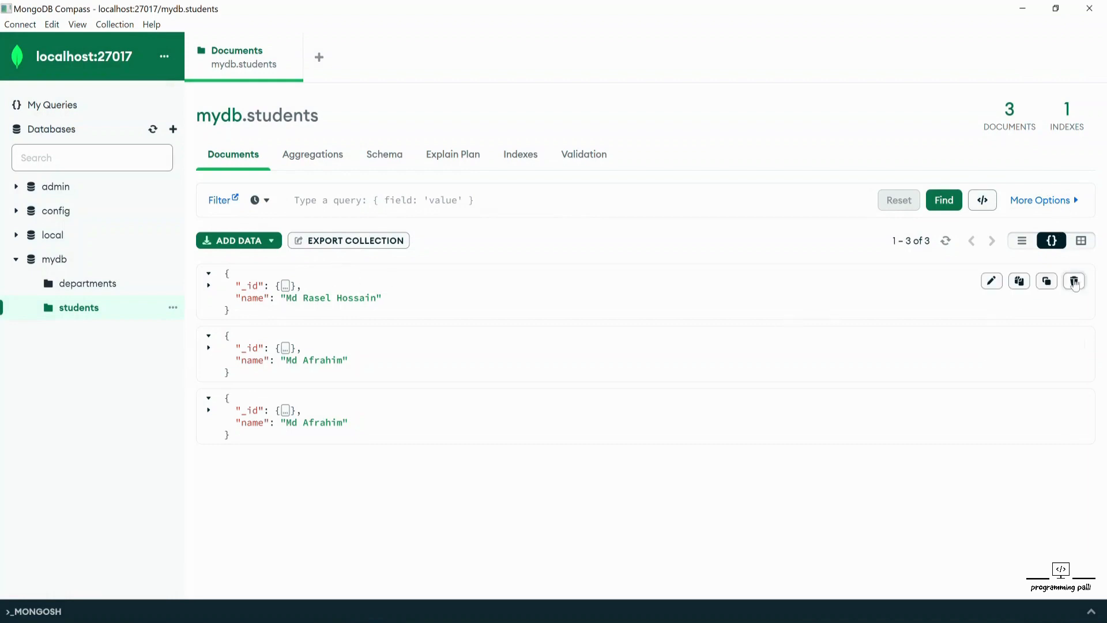
click(1076, 283)
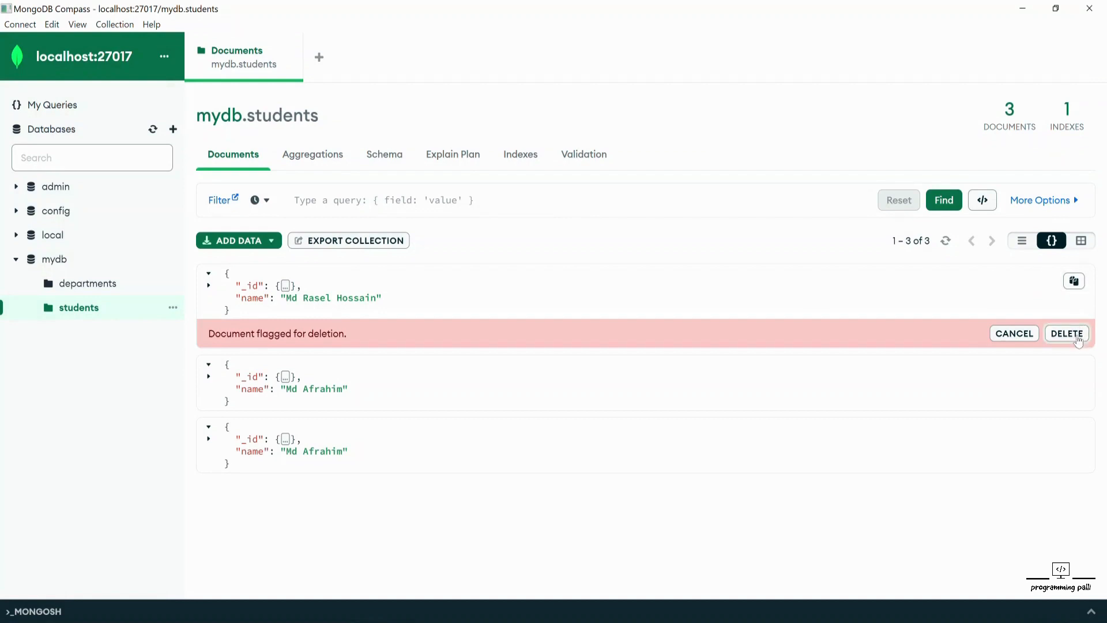
click(1067, 334)
- Delete the remaining two student documents so mydb.students shows 0 documents
click(1074, 345)
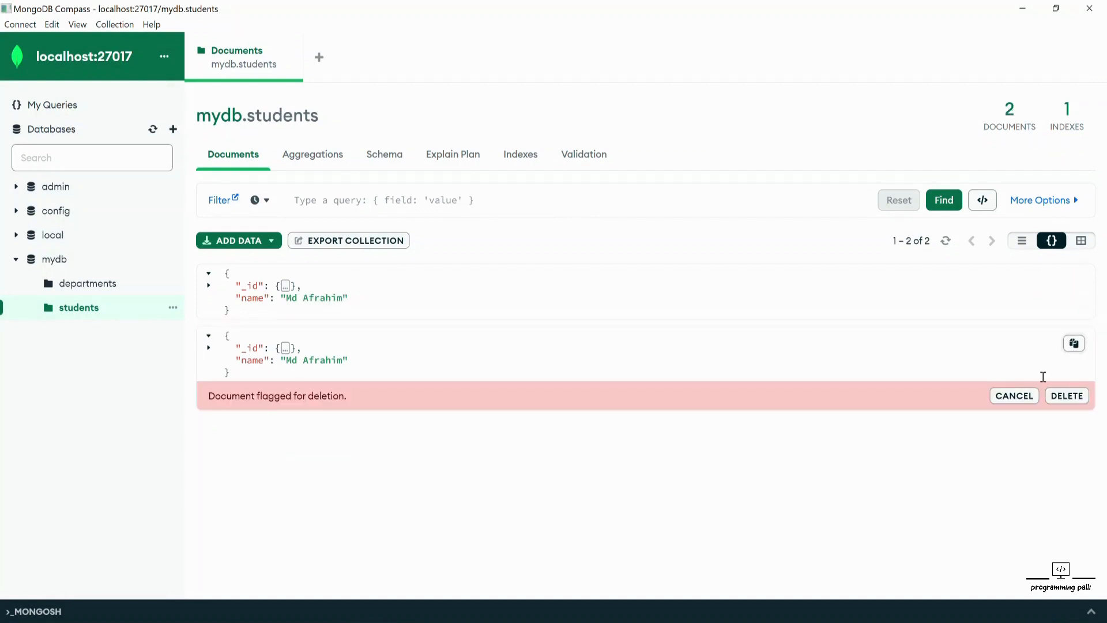
click(1071, 396)
click(1073, 282)
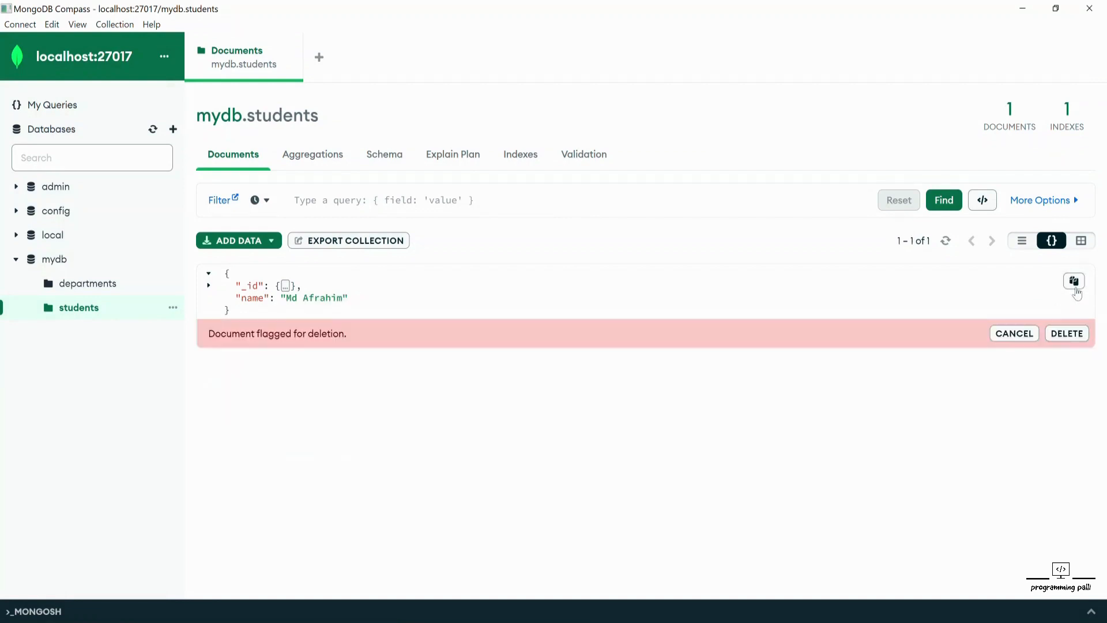
click(1067, 338)
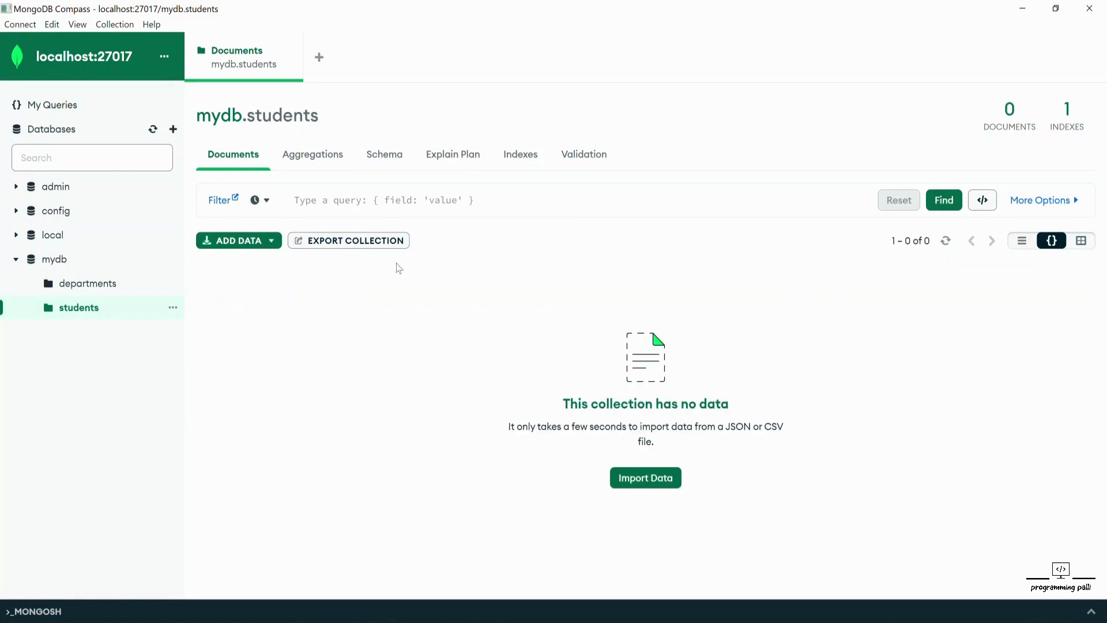
click(231, 242)
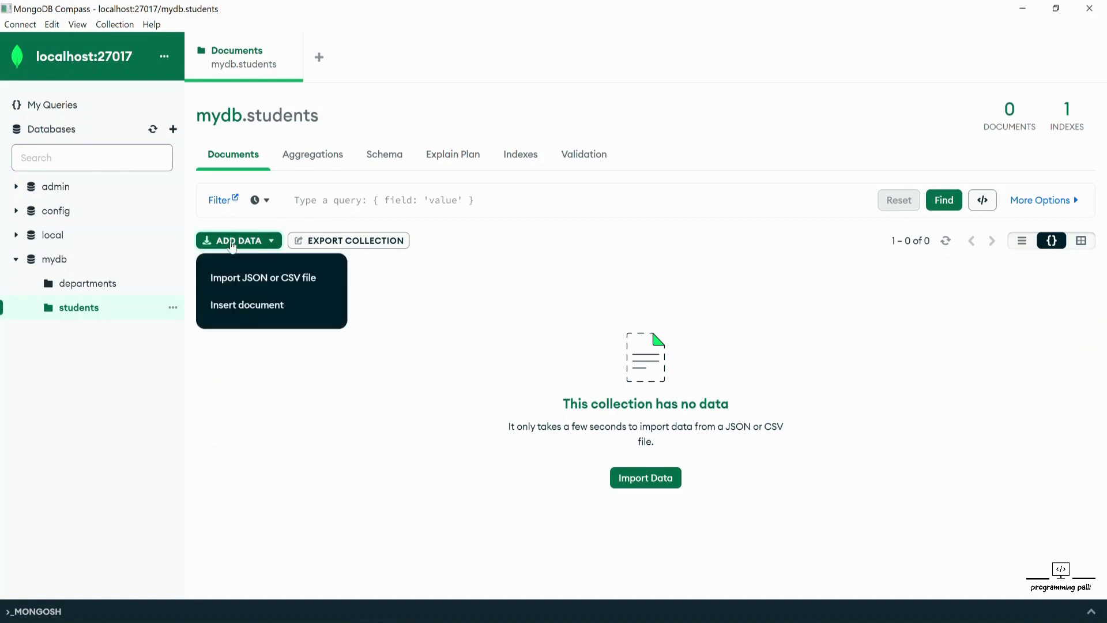
click(266, 312)
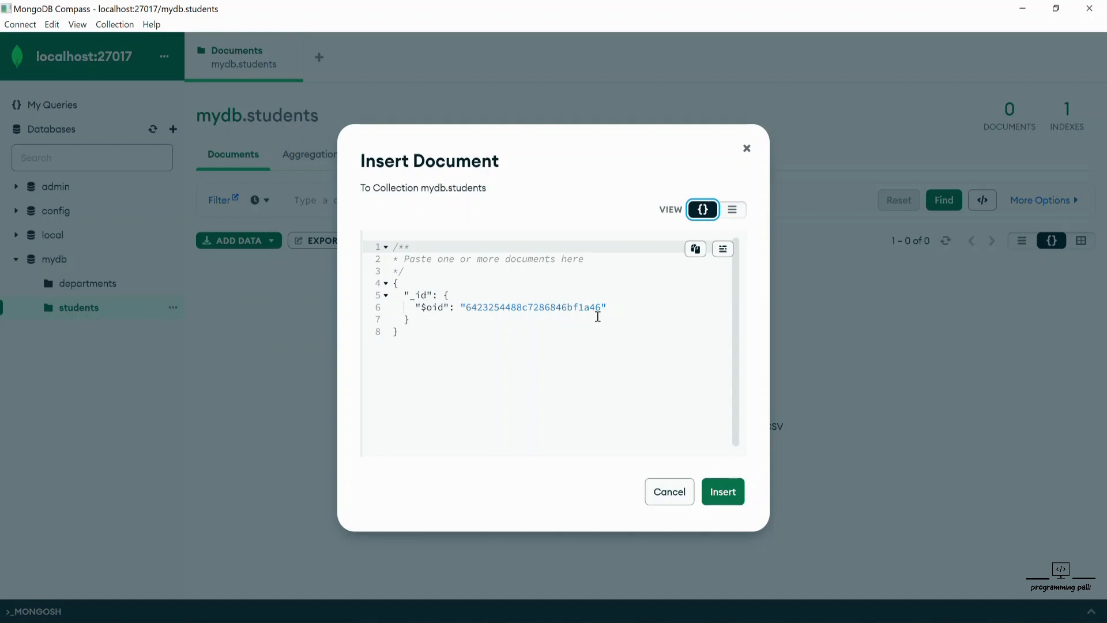
click(617, 312)
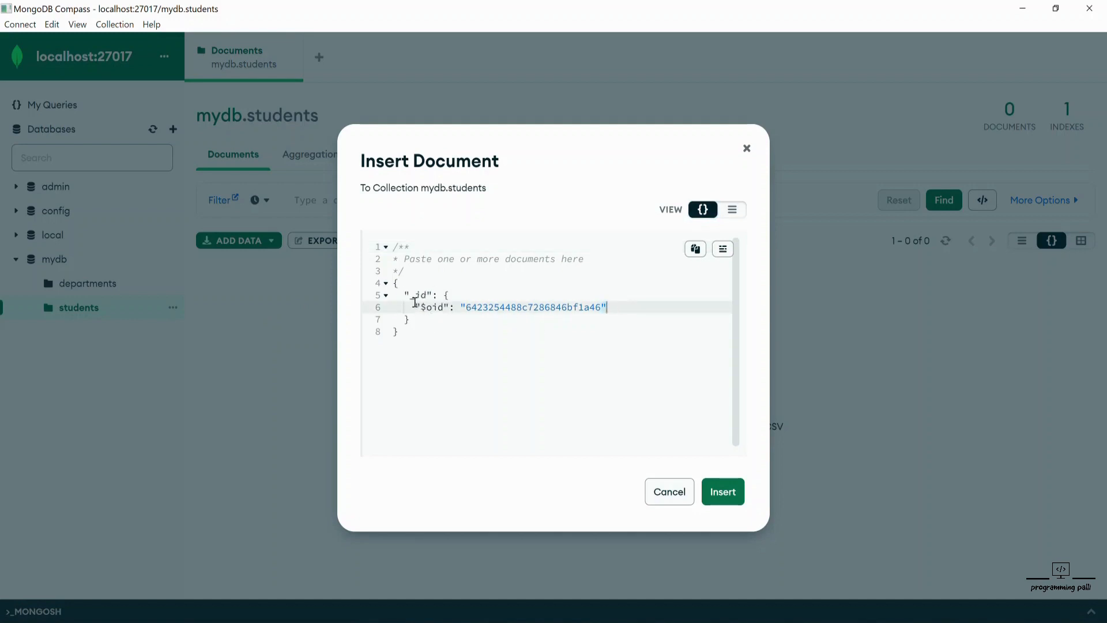
drag(415, 307, 614, 306)
click(667, 496)
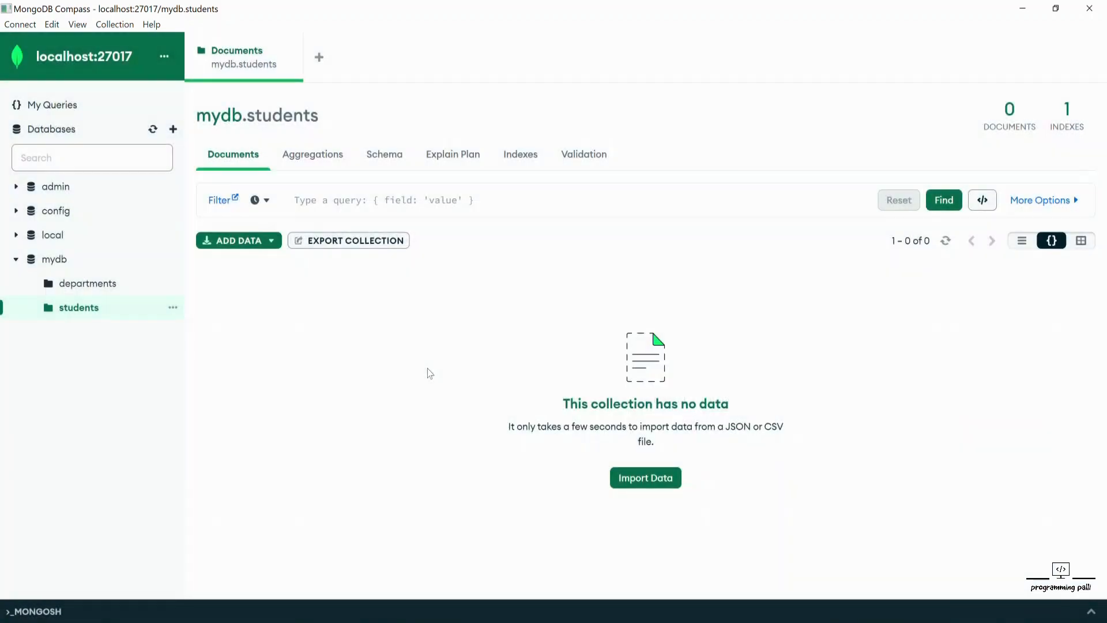
- Import students.json from the Desktop as JSON into mydb.students, restoring 3 documents
click(233, 242)
click(494, 390)
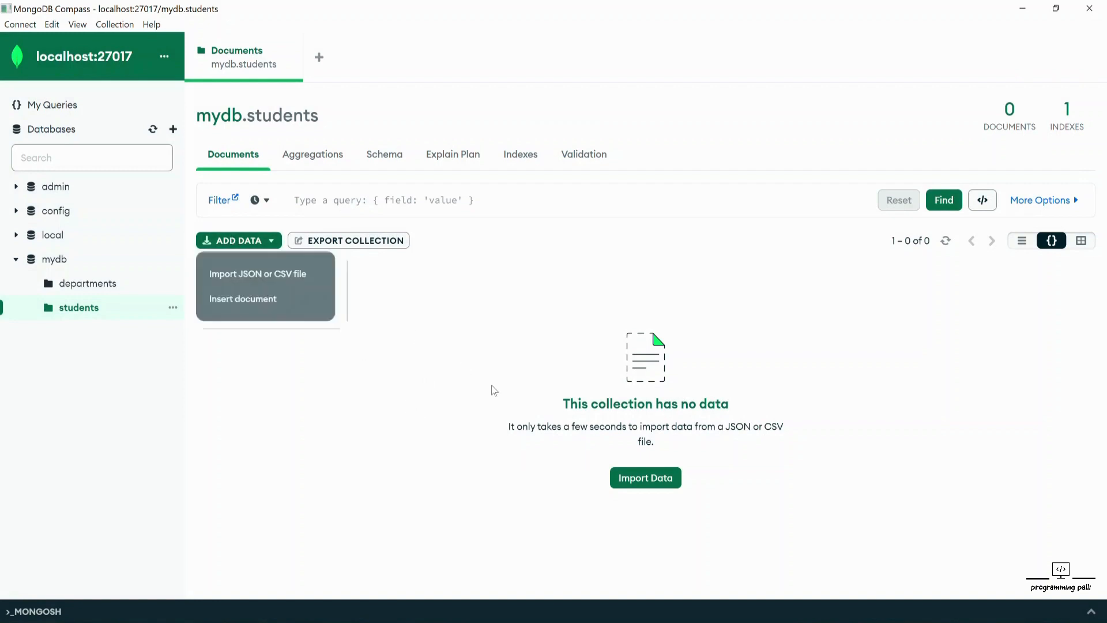
click(646, 478)
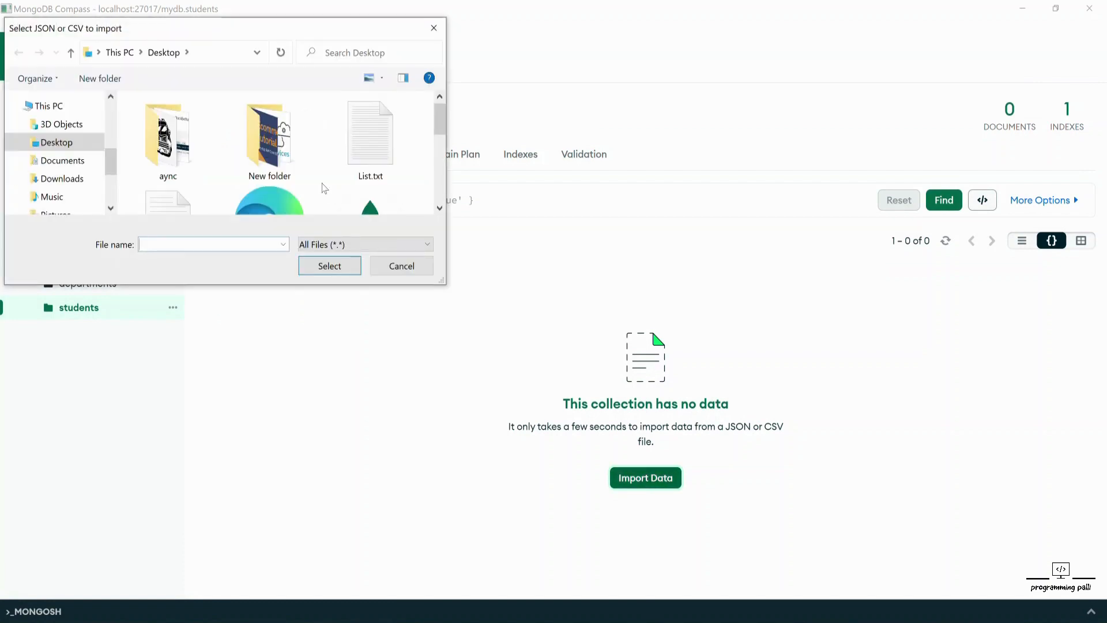
scroll(321, 185, down, 5)
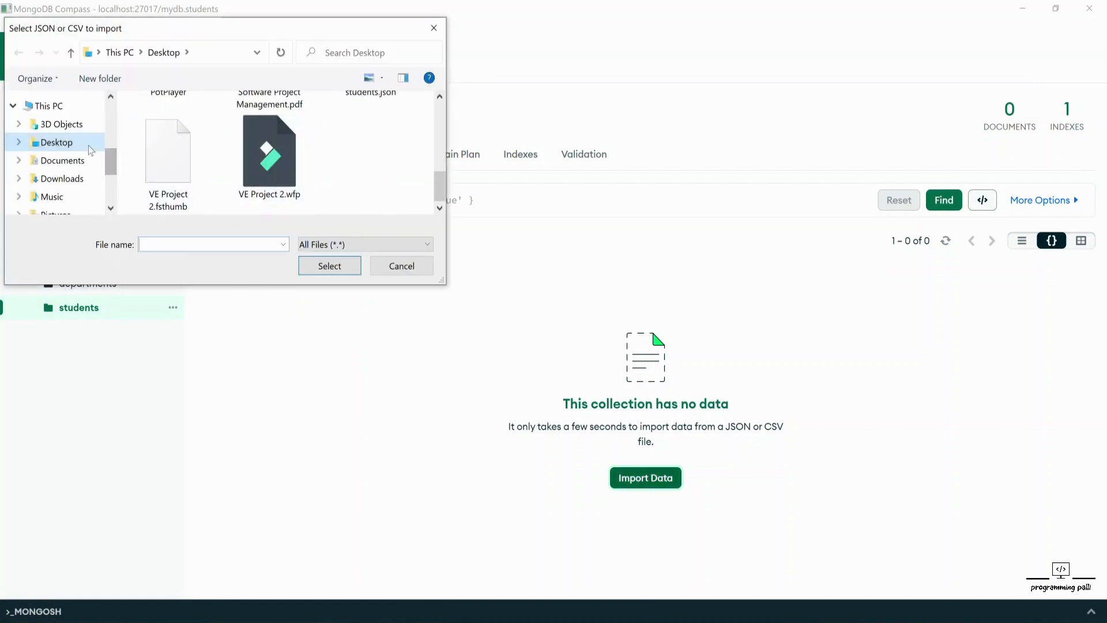
scroll(212, 188, up, 3)
scroll(213, 195, down, 2)
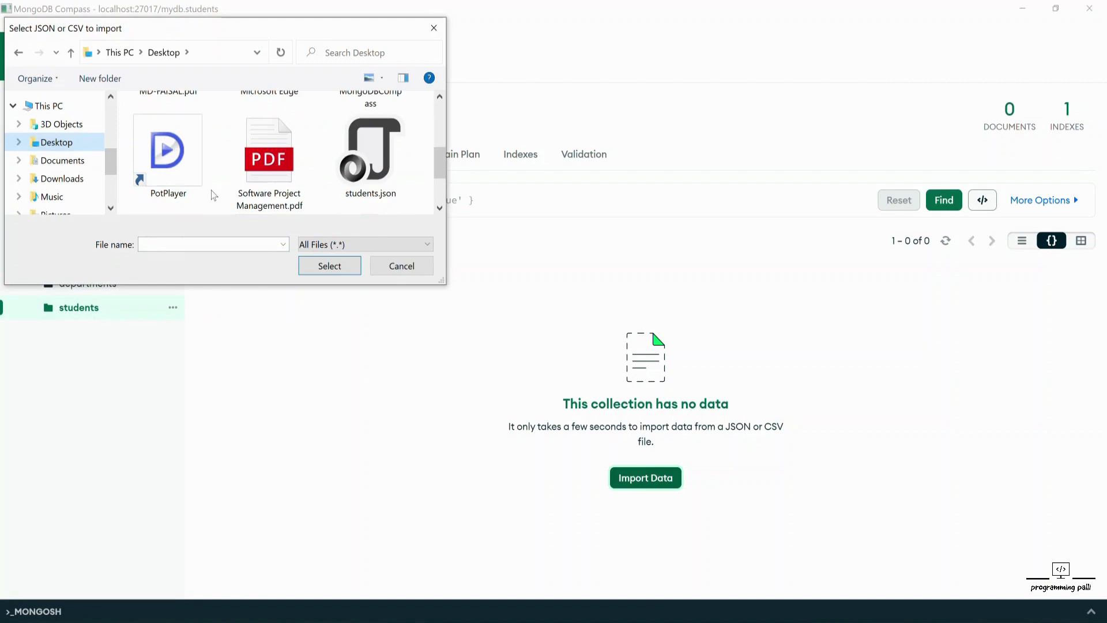
click(358, 182)
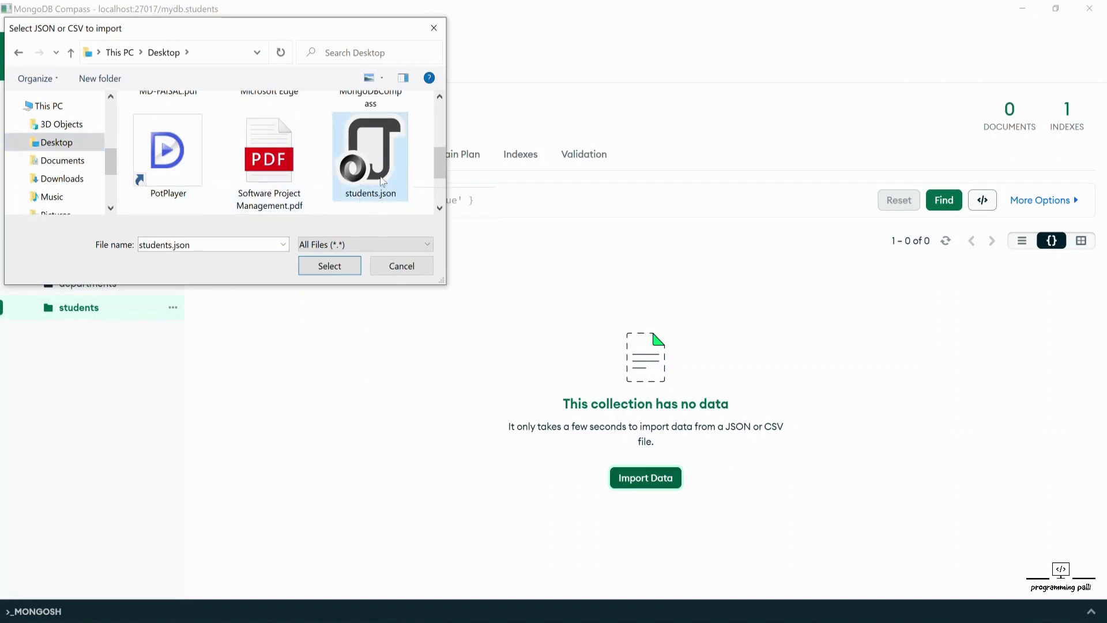
click(323, 266)
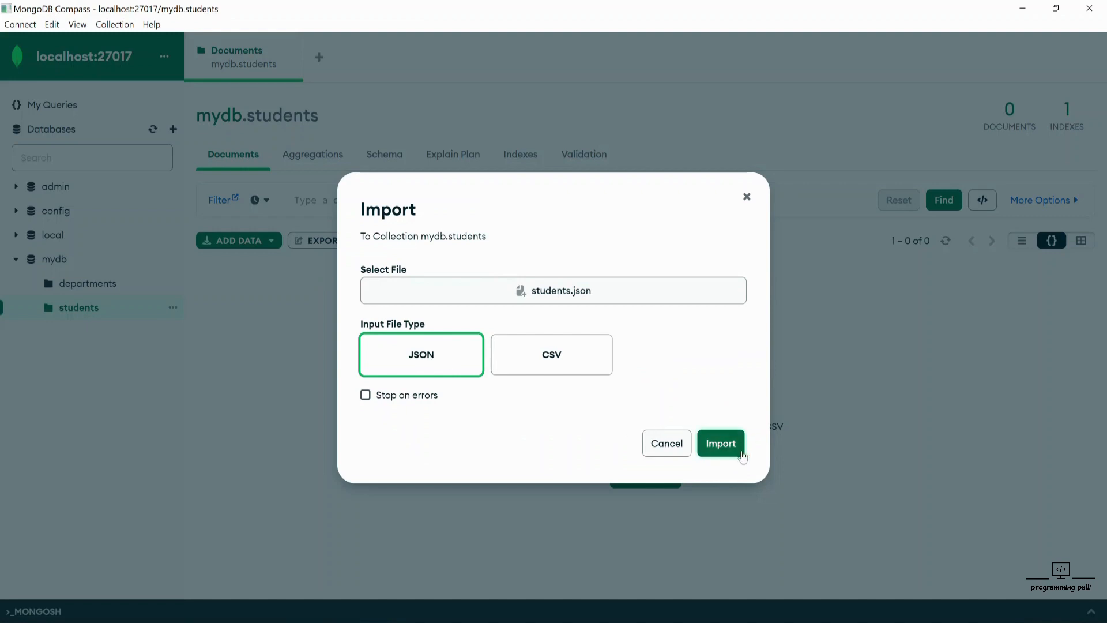
click(720, 443)
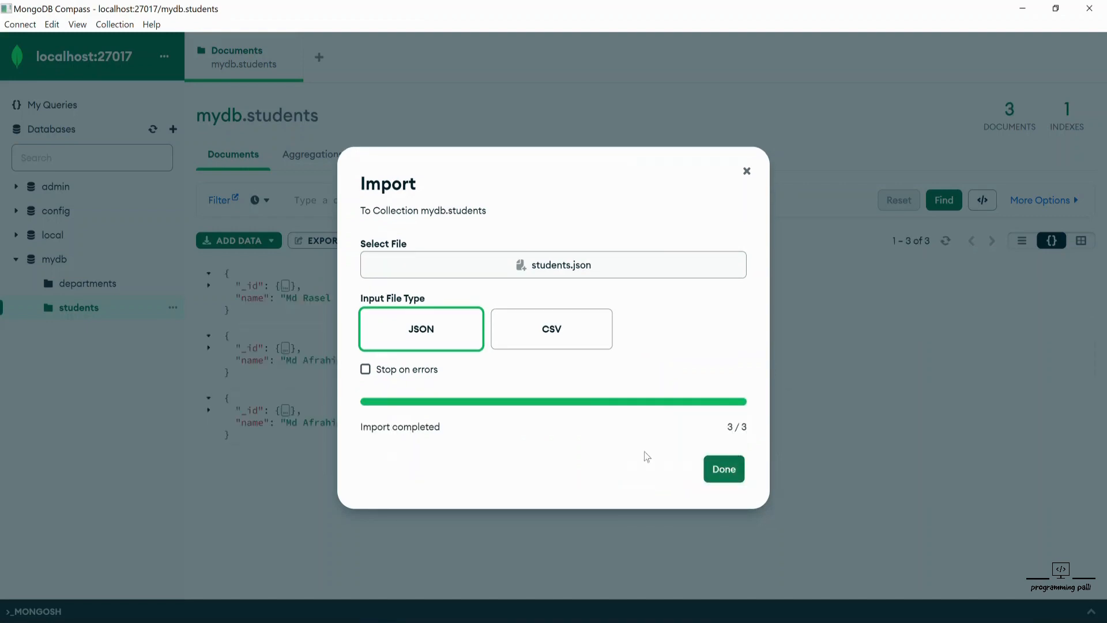
click(725, 469)
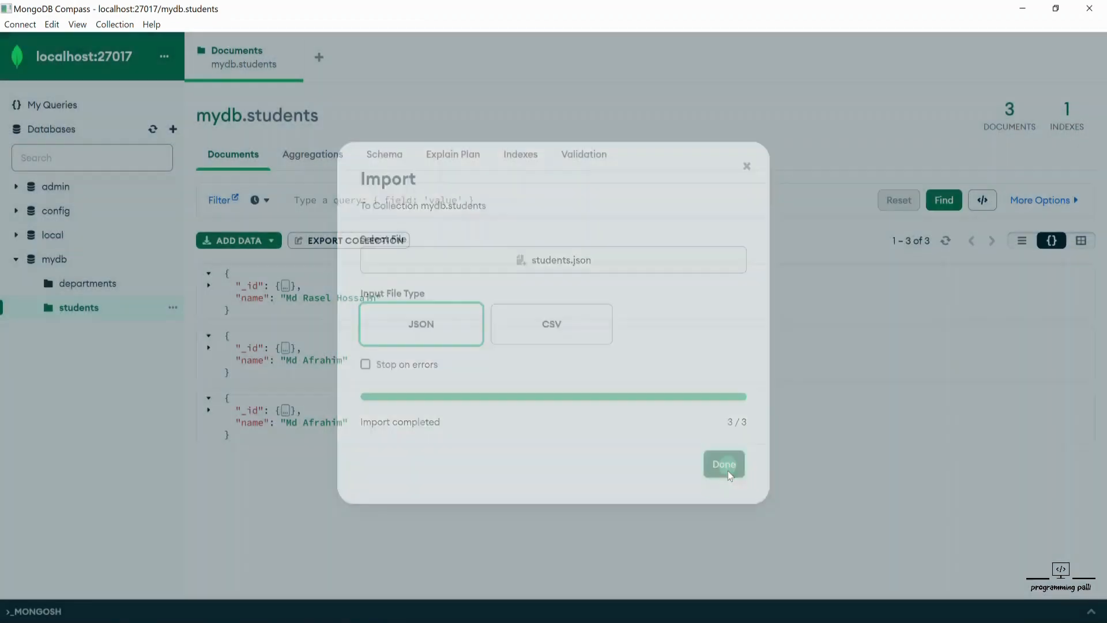